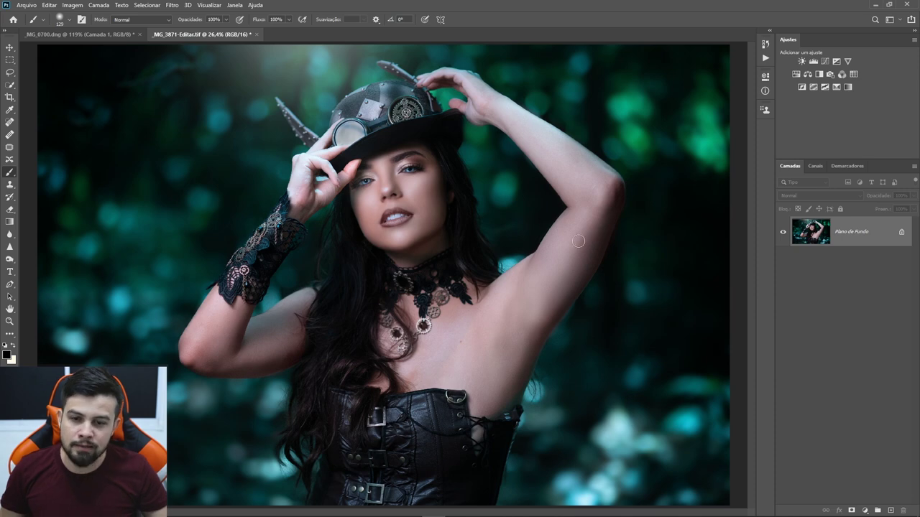
- Zoom to about 128% and pan so the model's face, eyes and lips fill the view
scroll(398, 199, up, 5)
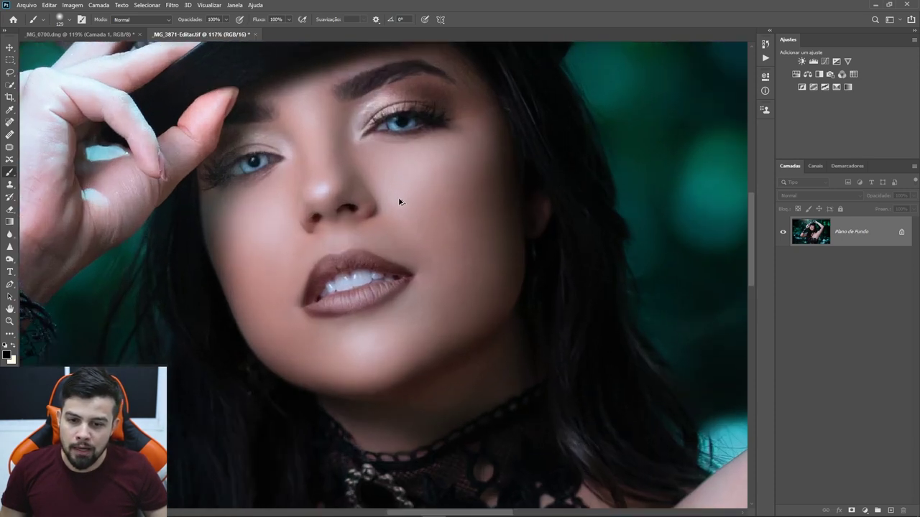
mouse_move(398, 199)
mouse_down()
mouse_move(324, 207)
mouse_move(377, 232)
mouse_up()
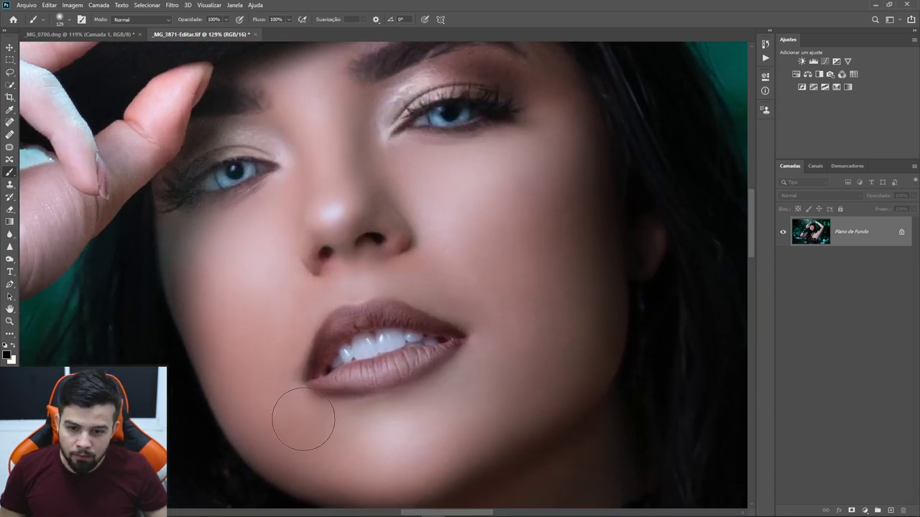
drag(471, 292, 485, 220)
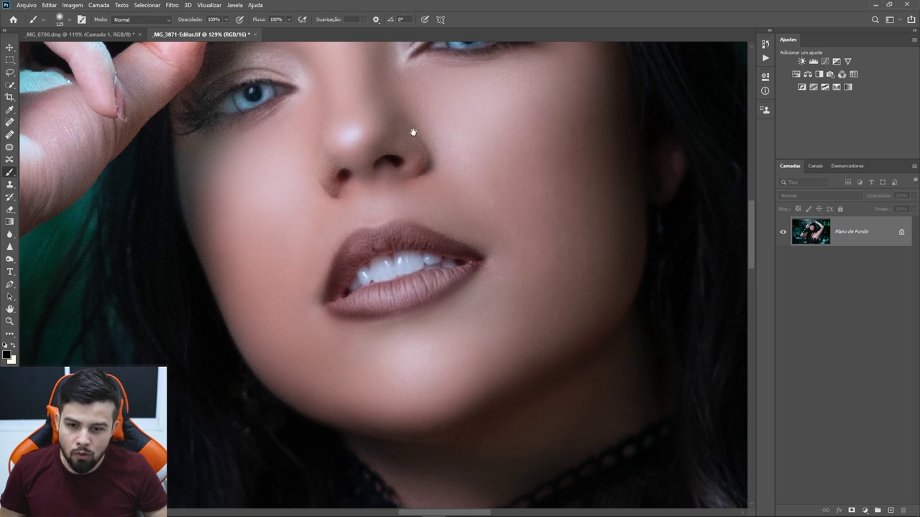
mouse_move(413, 131)
mouse_down()
mouse_move(417, 211)
mouse_move(462, 167)
mouse_up()
scroll(462, 167, up, 1)
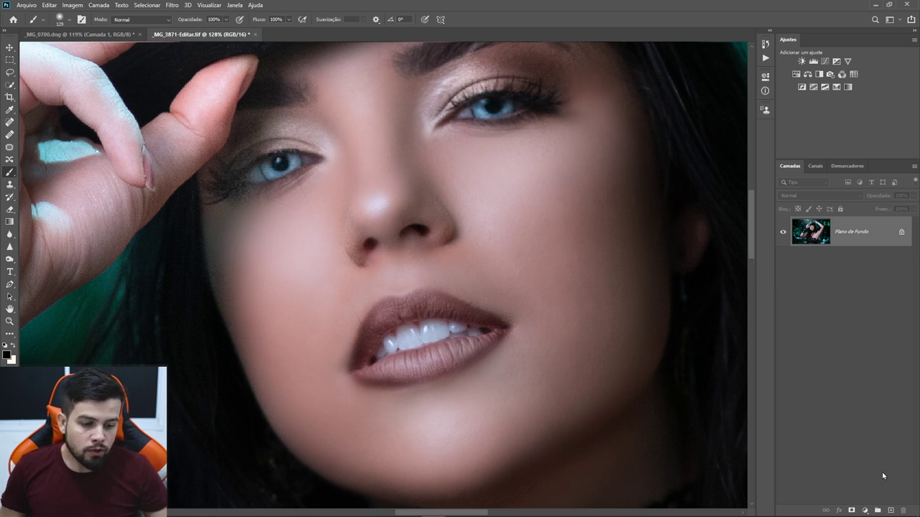
- Create Camada 1 in Luz Indireta mode, filled with 50% neutral gray
alt+click(892, 508)
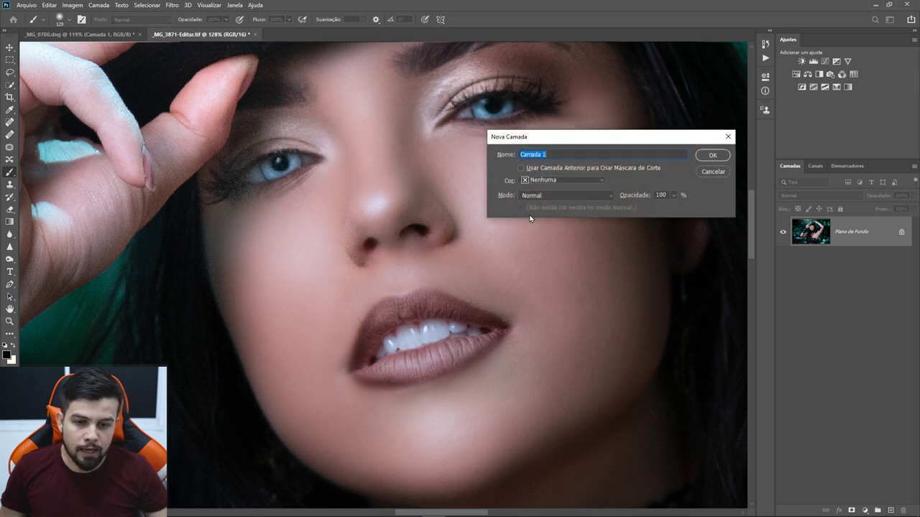
click(561, 197)
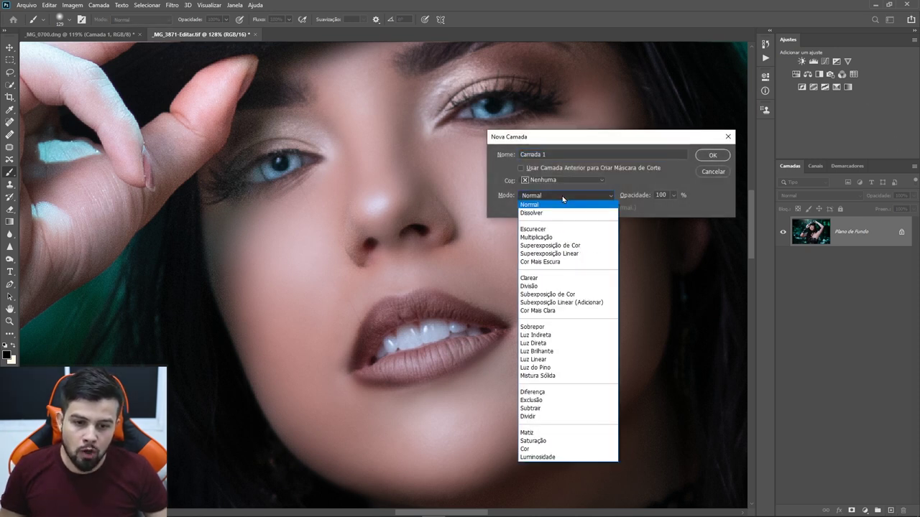
click(542, 335)
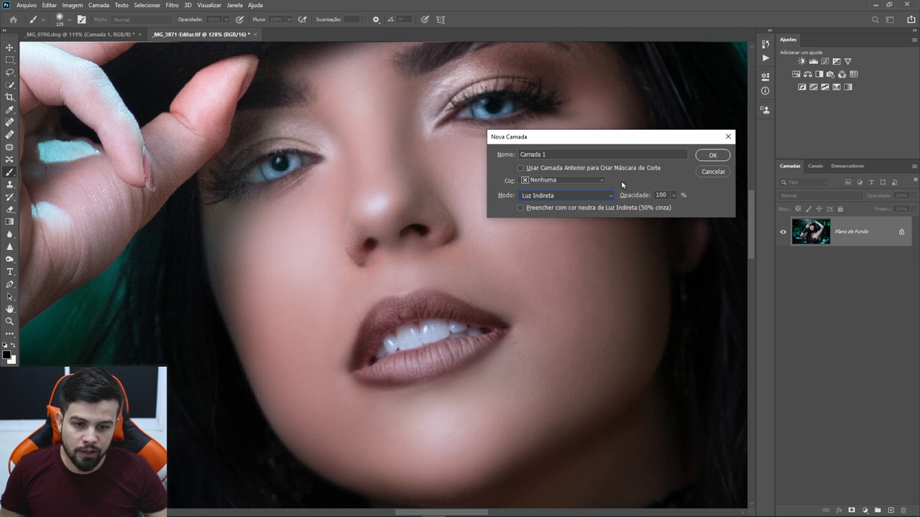
click(520, 209)
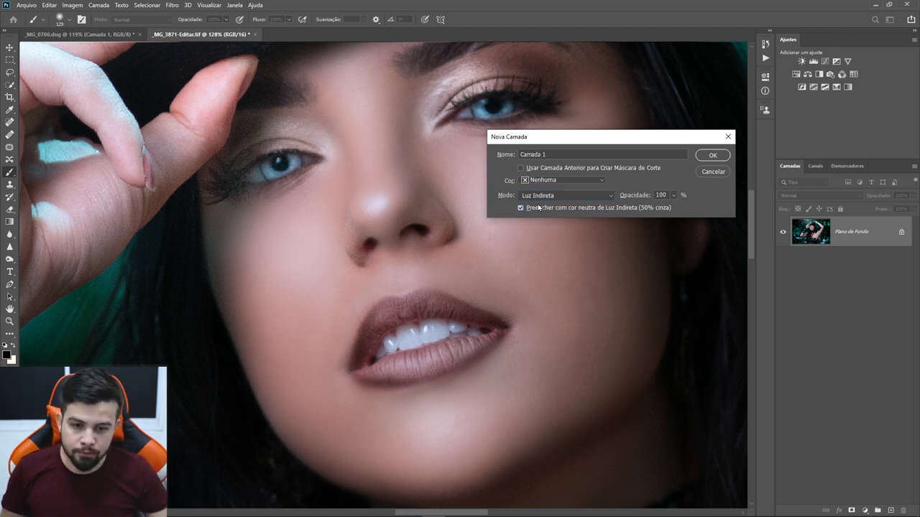
click(713, 155)
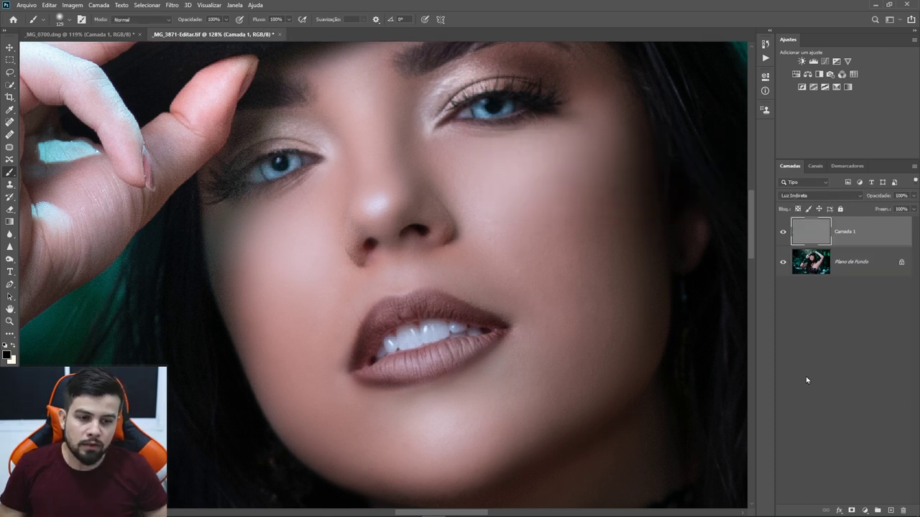
- Convert Camada 1 to a smart object and switch the image to 8 Bits/Canal
right_click(862, 235)
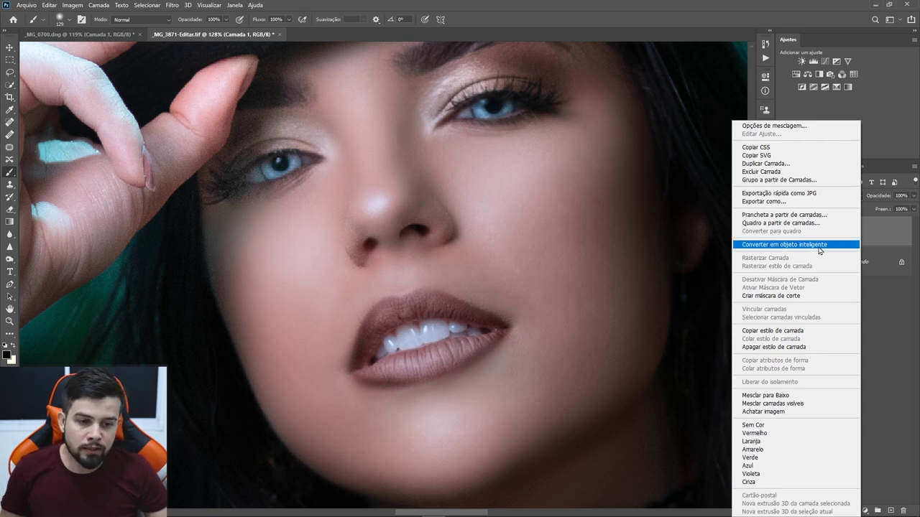
click(819, 245)
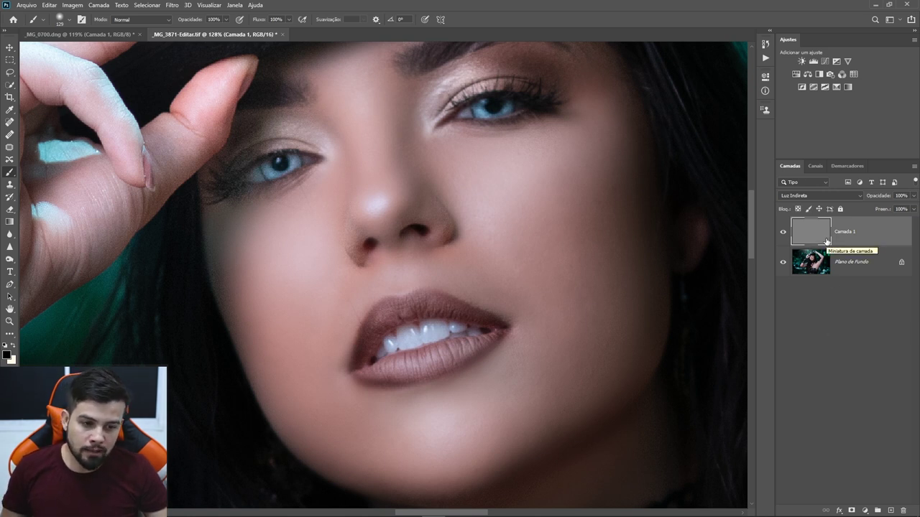
click(173, 5)
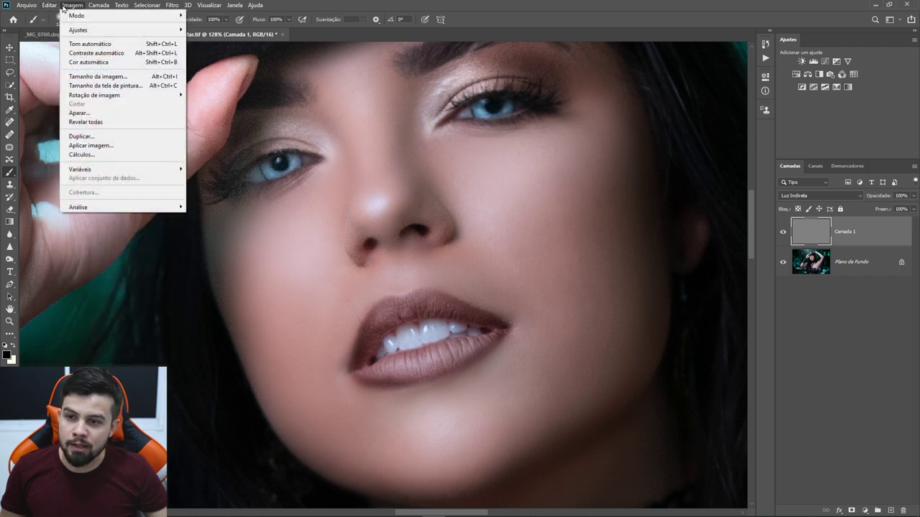
mouse_move(122, 15)
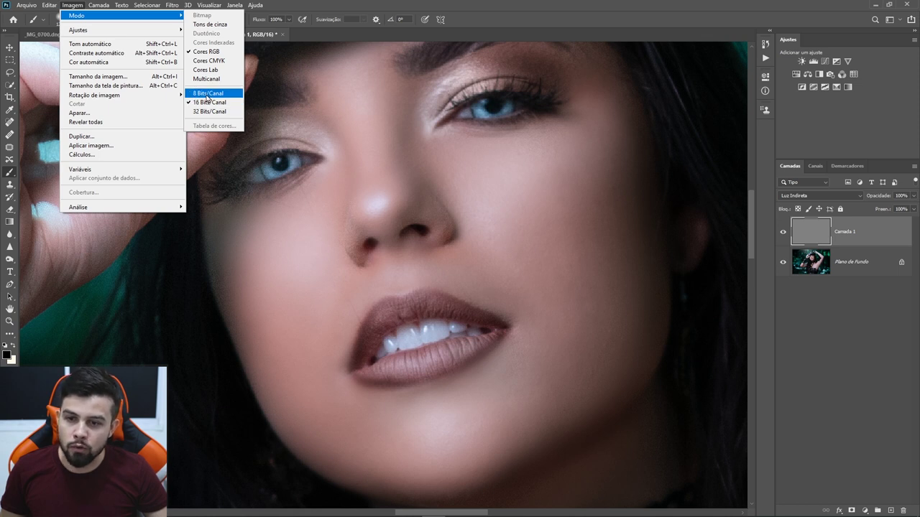
click(208, 93)
- In Galeria de filtros, choose Textura > Texturizador with the Arenito texture
click(171, 5)
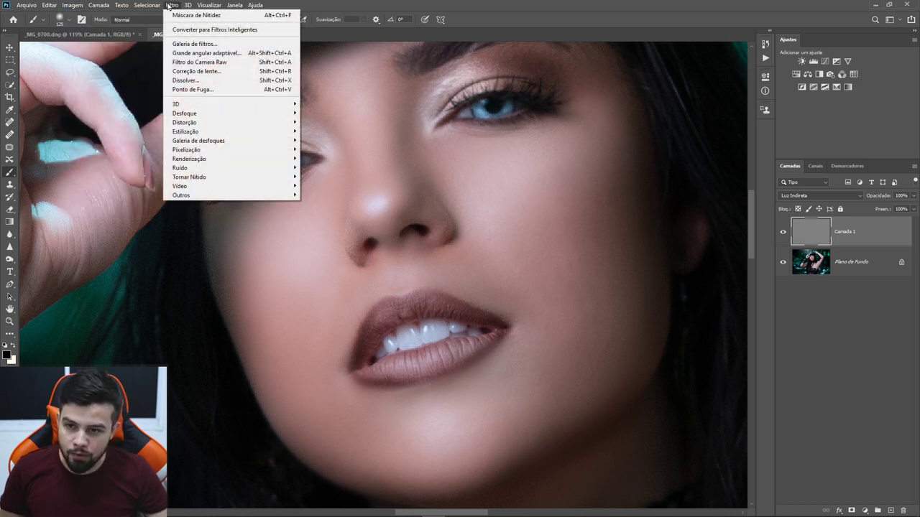
click(184, 46)
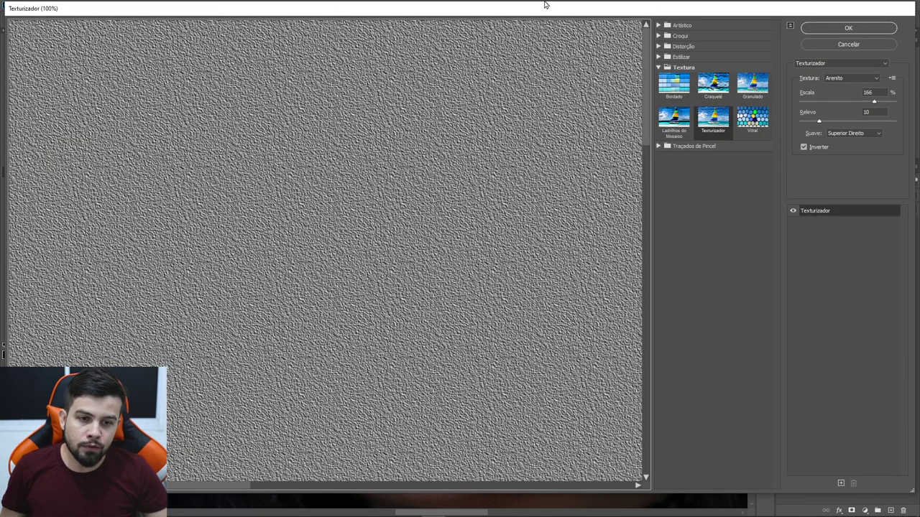
click(658, 67)
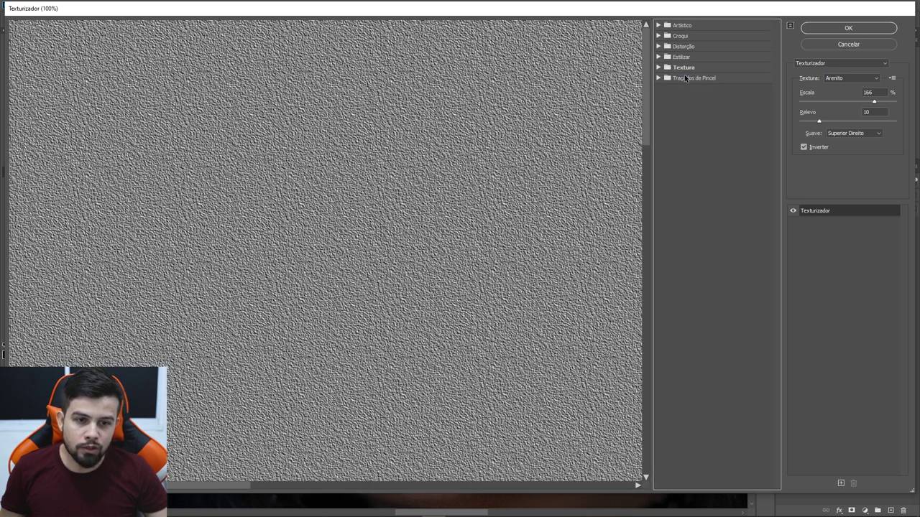
click(669, 69)
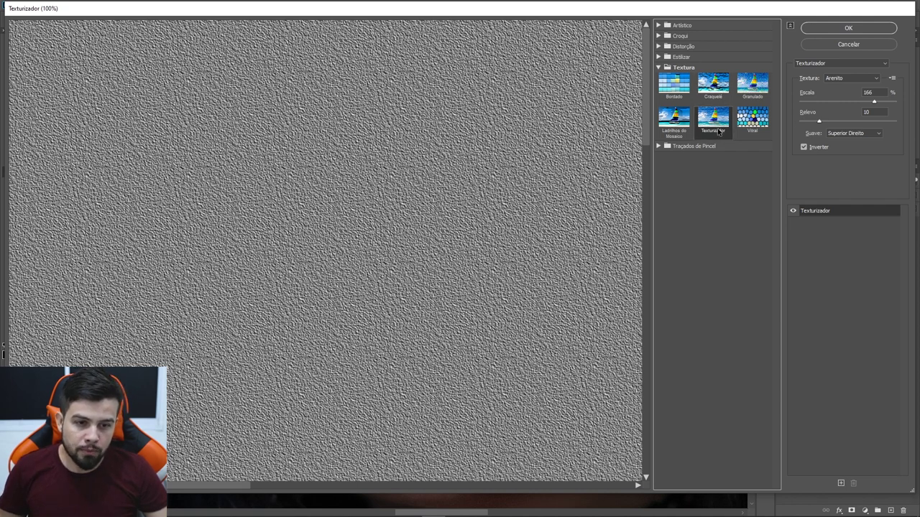
click(837, 79)
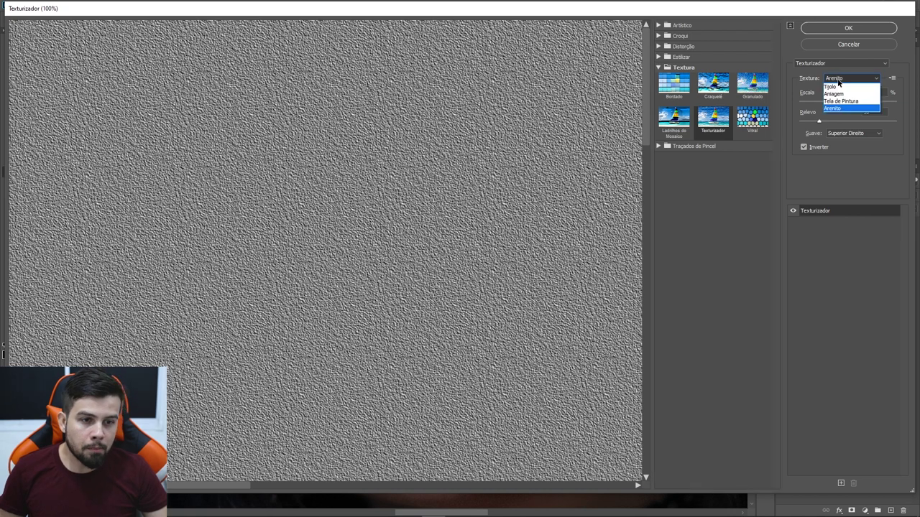
click(840, 79)
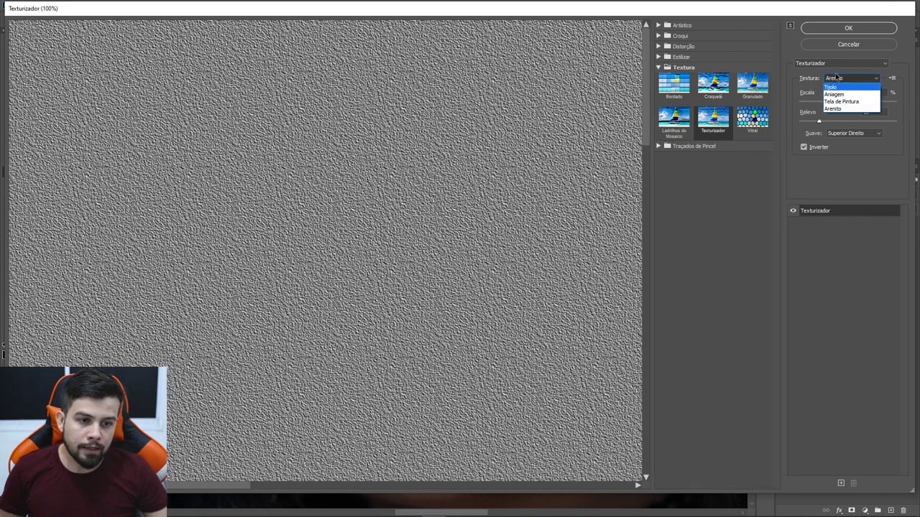
click(840, 109)
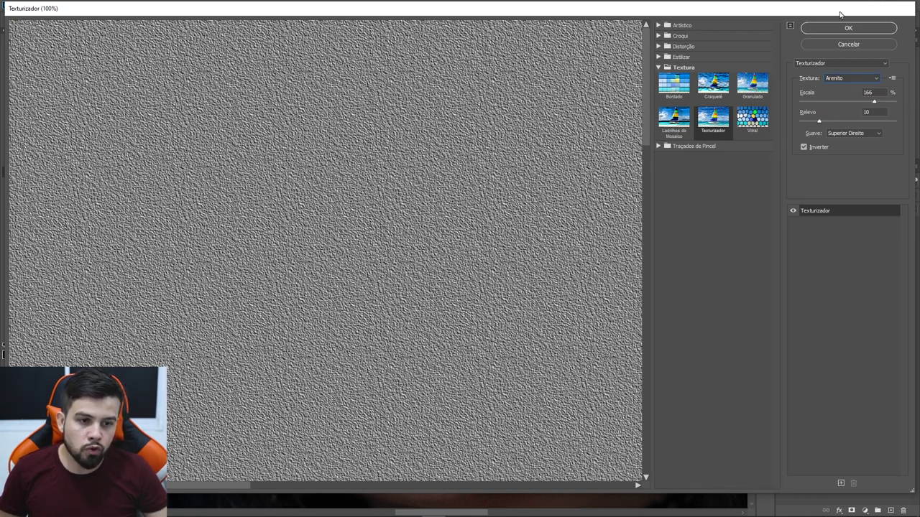
click(821, 122)
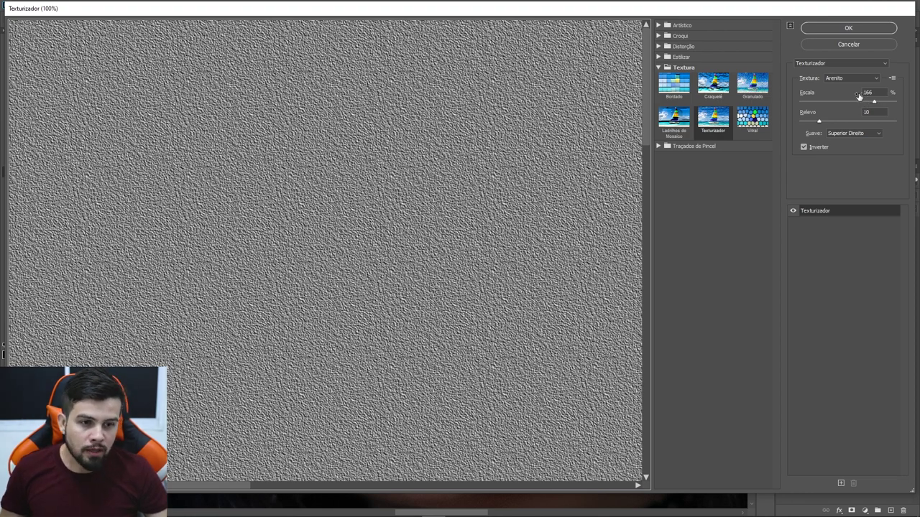
- Set the Texturizador scale to 170 and relief to 10
drag(873, 101, 883, 102)
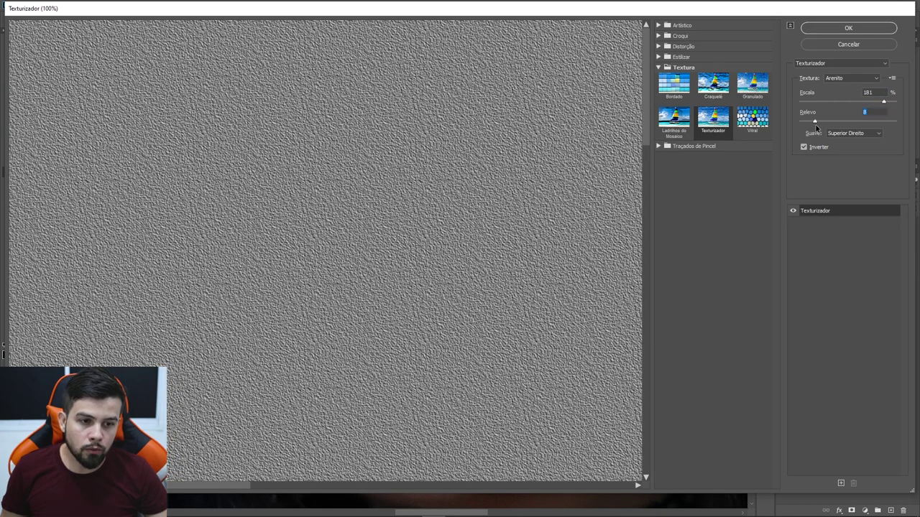
drag(816, 127, 819, 132)
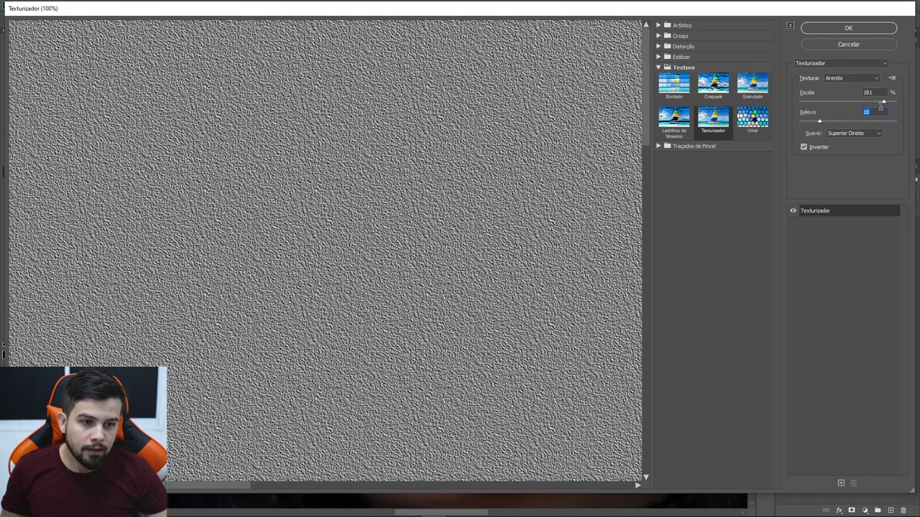
drag(886, 102, 877, 110)
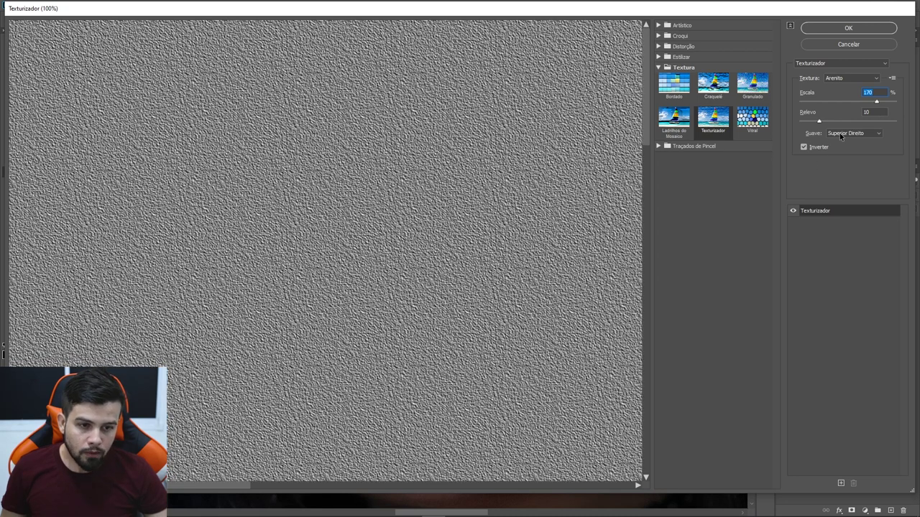
- Light the texture from Superior Direito, turn off Inverter, and apply the filter
click(853, 134)
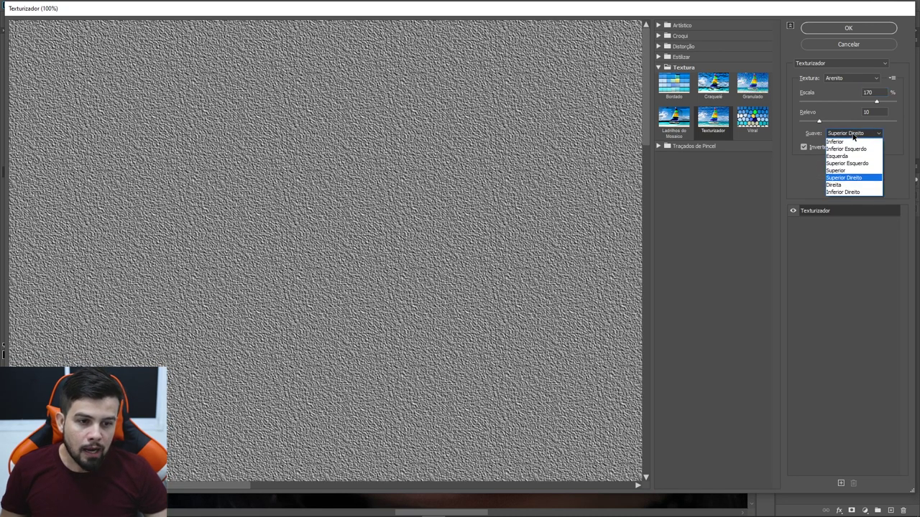
click(844, 165)
click(849, 136)
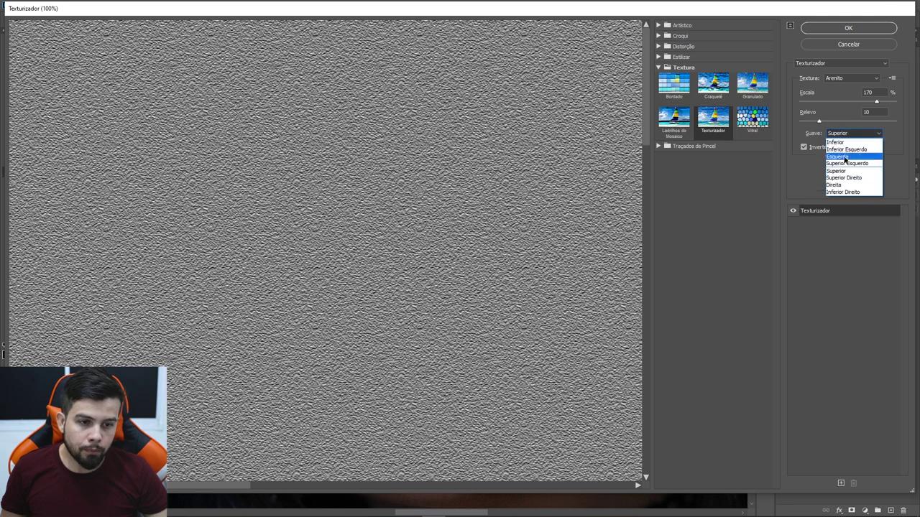
click(845, 178)
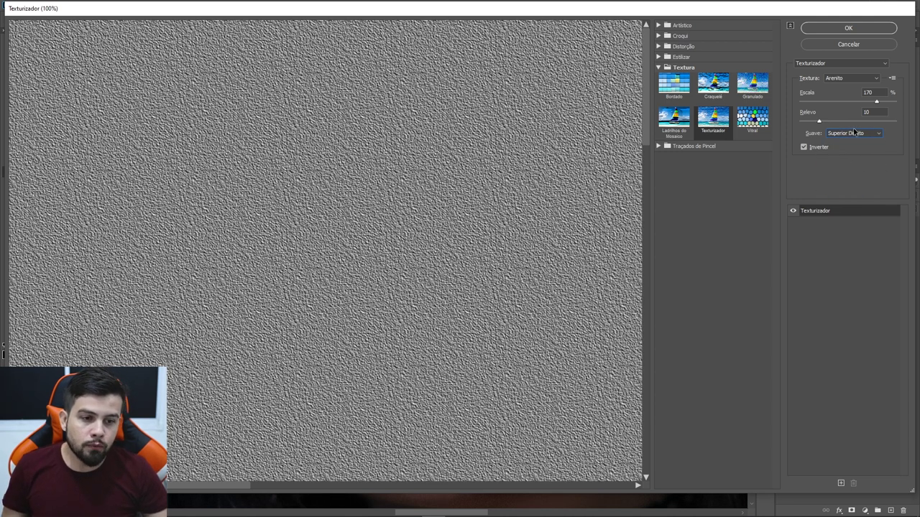
click(849, 133)
click(845, 173)
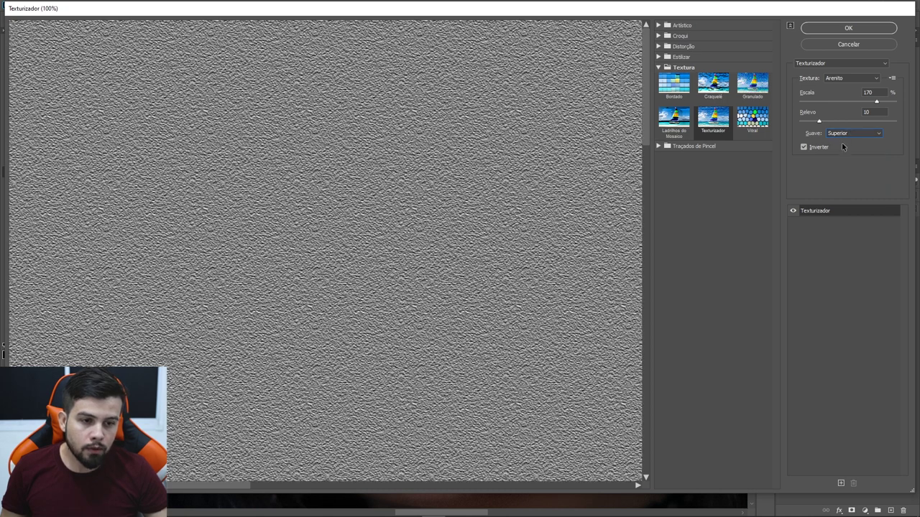
click(849, 133)
click(844, 178)
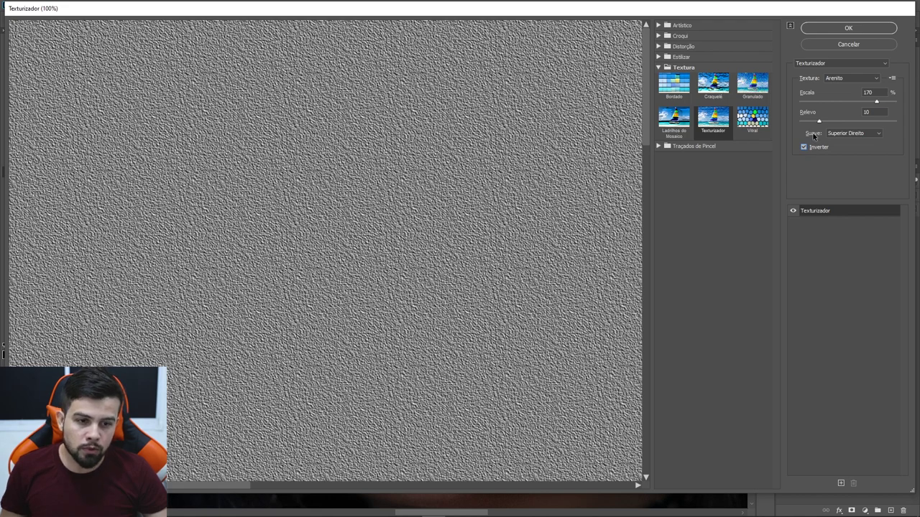
click(813, 148)
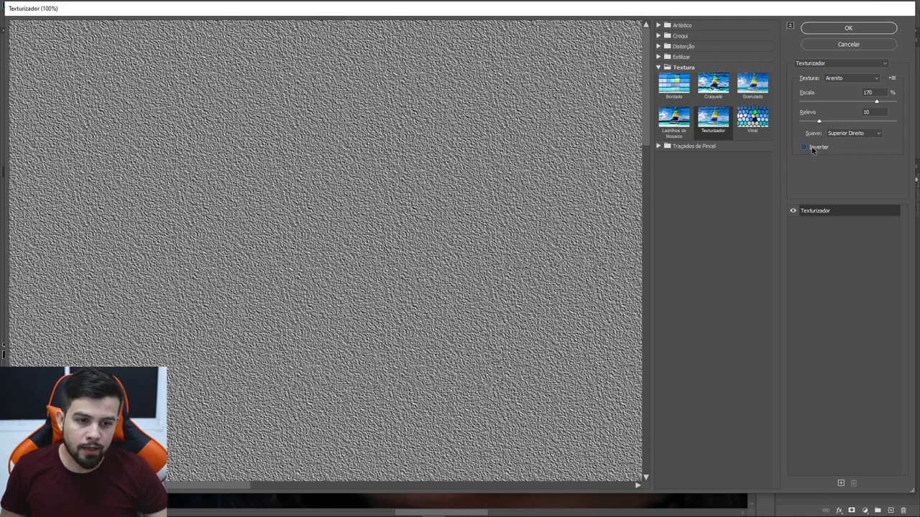
click(847, 29)
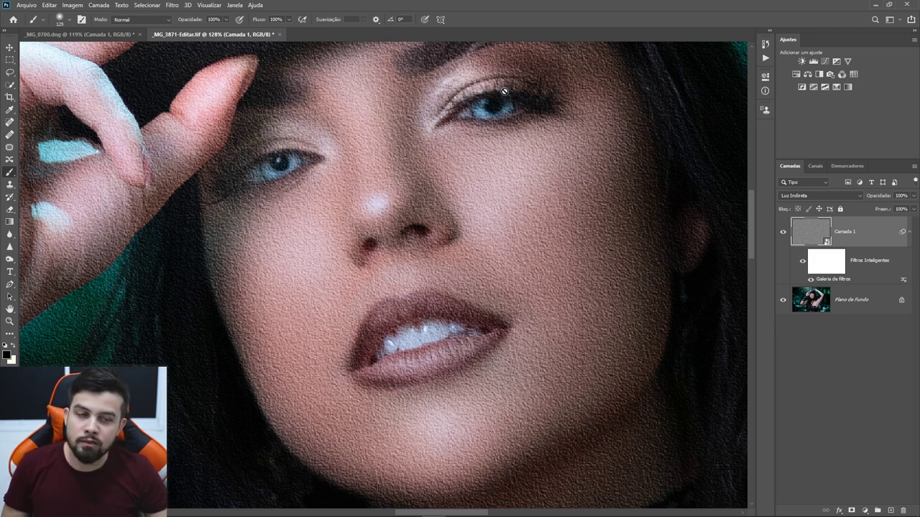
- Set Camada 1's opacity to 40%
click(883, 197)
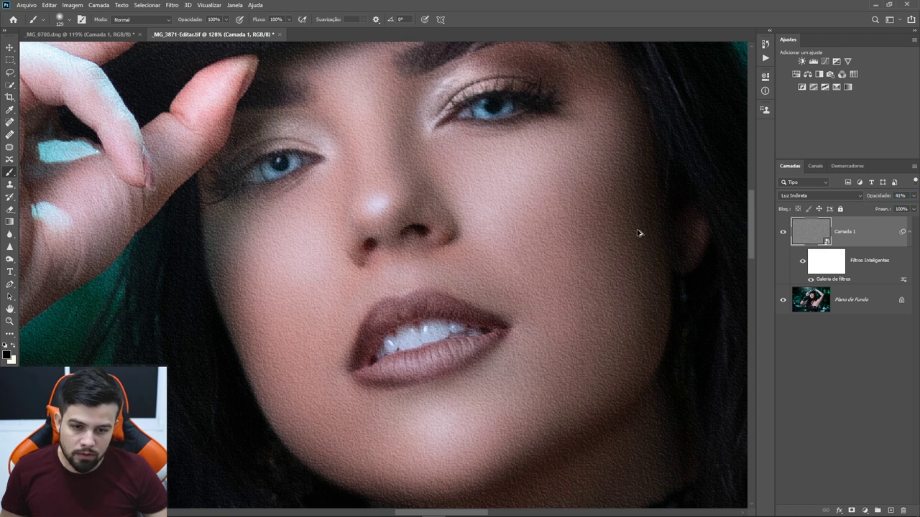
scroll(639, 232, up, 2)
scroll(602, 234, down, 2)
scroll(537, 237, up, 1)
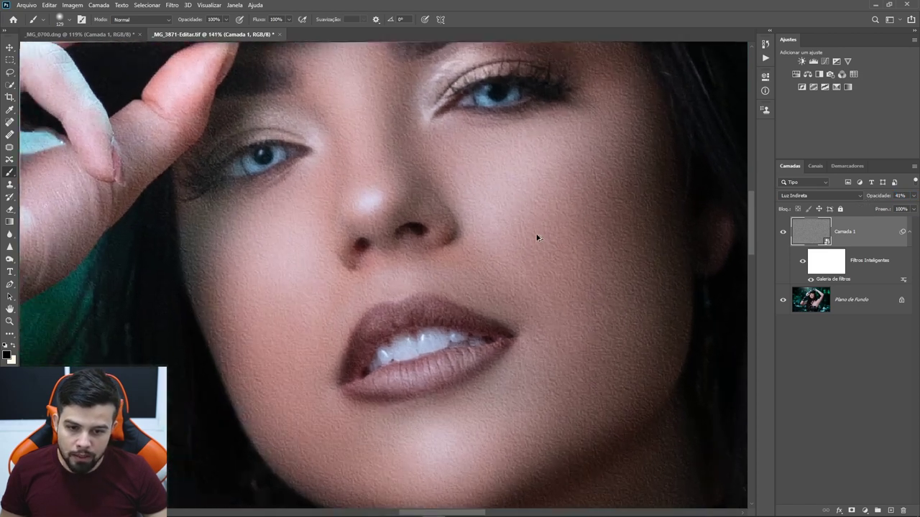
click(883, 198)
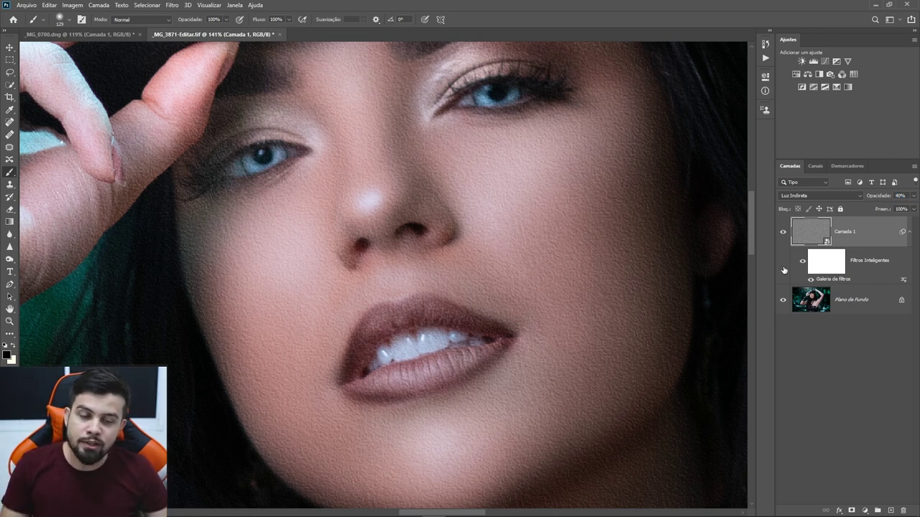
double_click(838, 281)
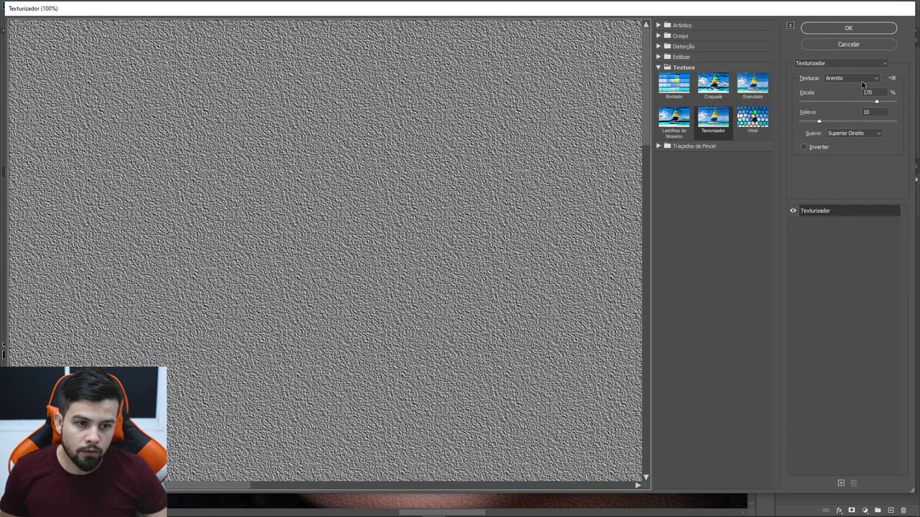
click(819, 28)
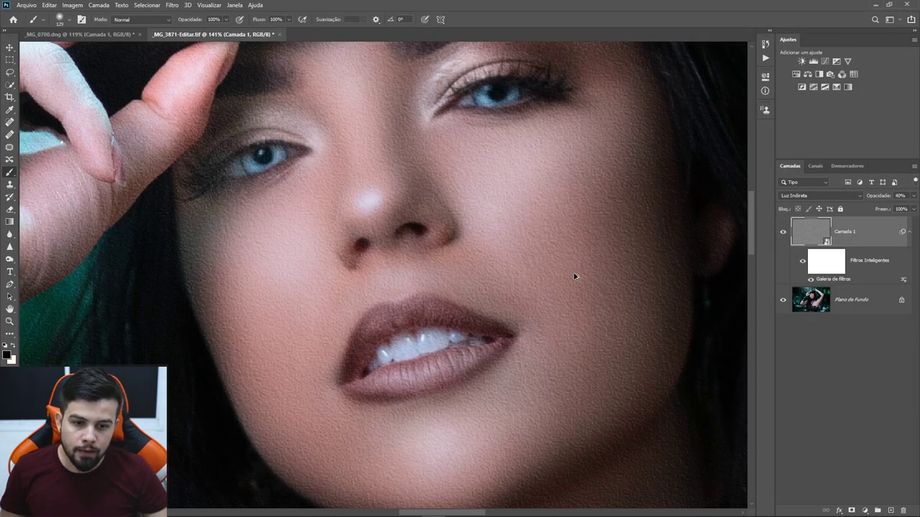
key(ctrl+0)
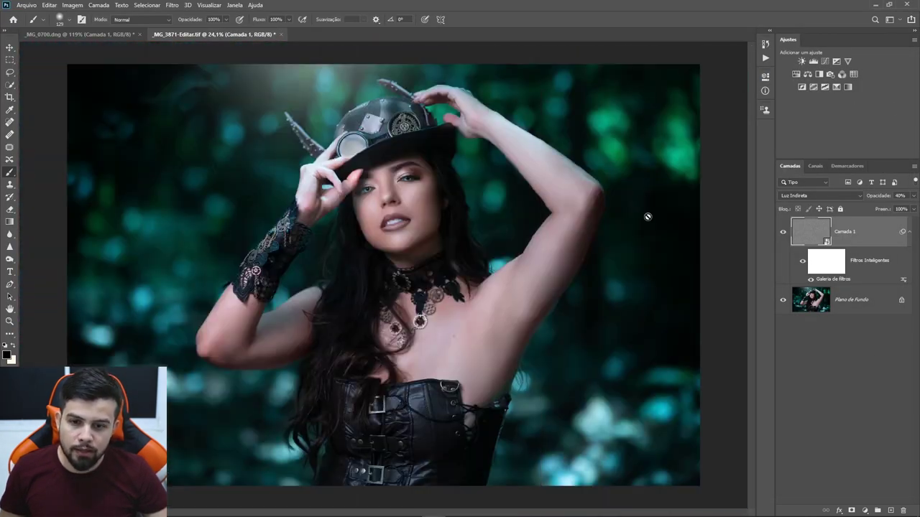
- Zoom back onto the face and add a black layer mask to Camada 1
scroll(446, 208, up, 3)
scroll(427, 207, up, 5)
drag(427, 208, 415, 305)
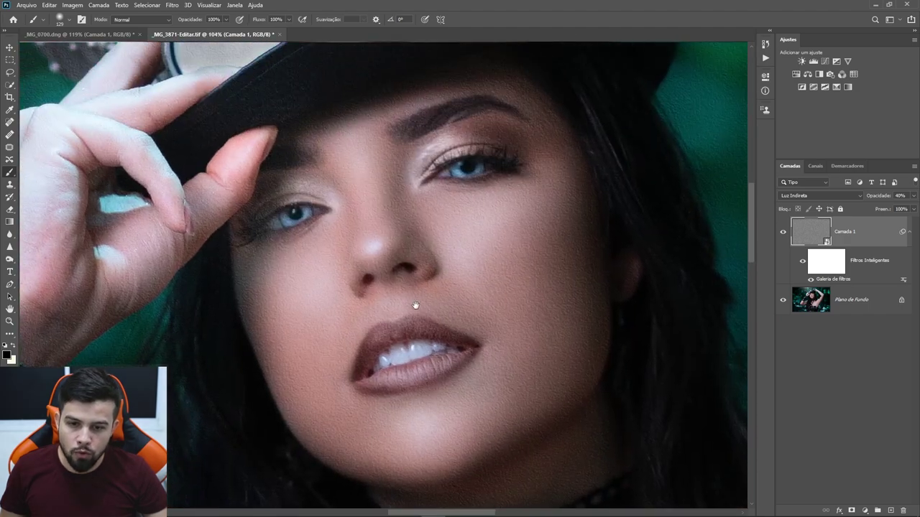
scroll(446, 278, up, 1)
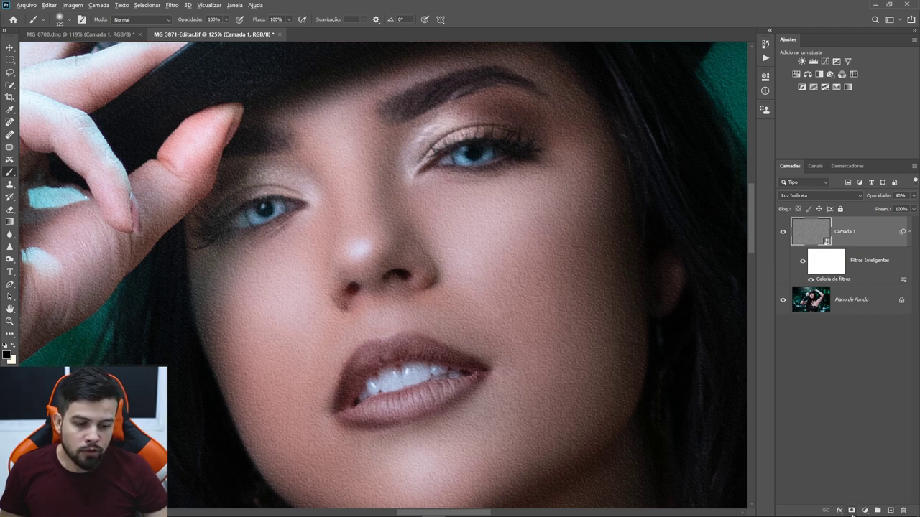
alt+click(851, 510)
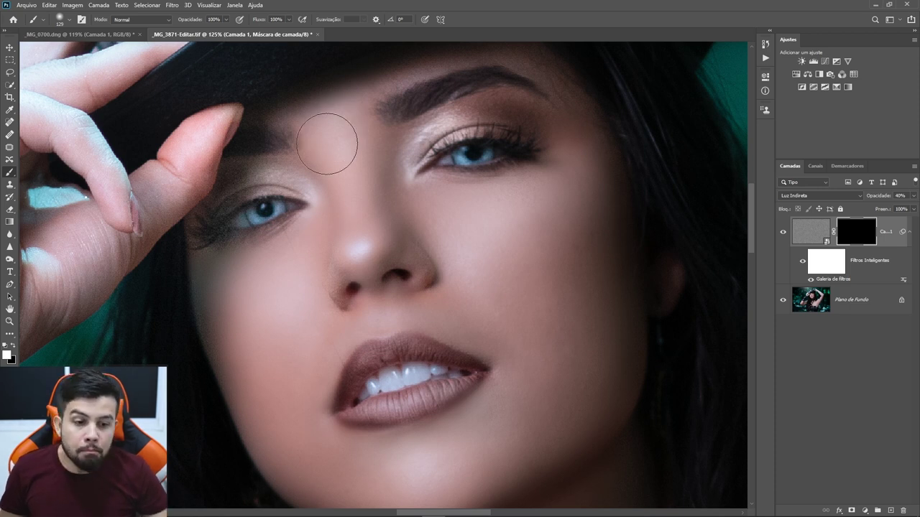
- Enlarge the soft brush to 57 px and paint white on the mask across the cheek
scroll(350, 182, down, 2)
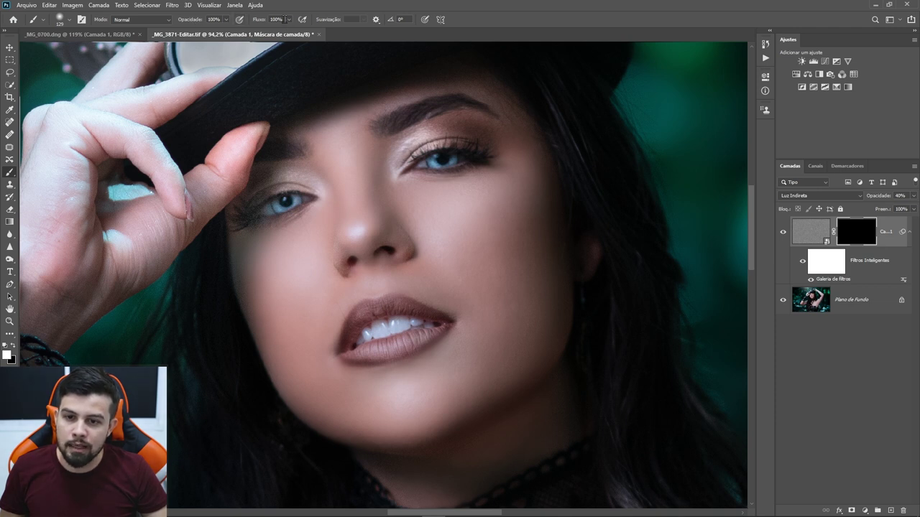
mouse_move(344, 204)
mouse_down()
mouse_move(352, 203)
mouse_move(323, 172)
mouse_up()
scroll(352, 202, up, 2)
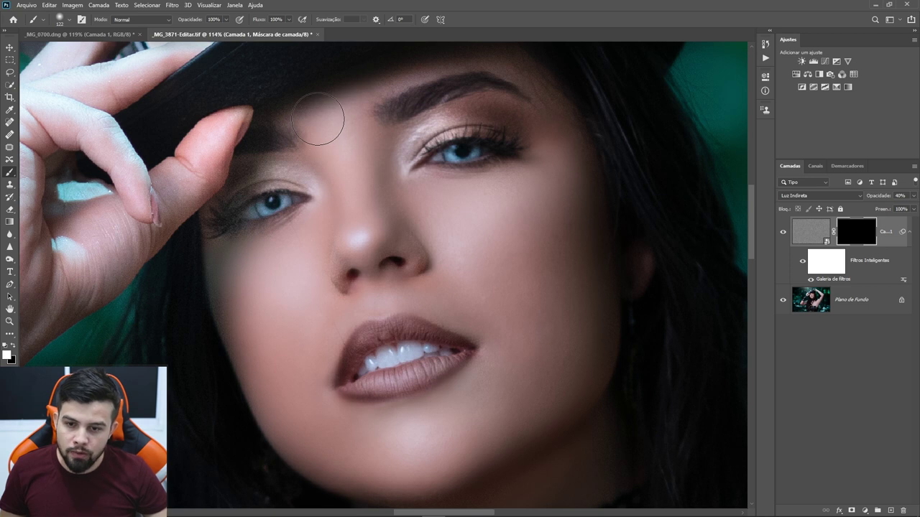
click(342, 176)
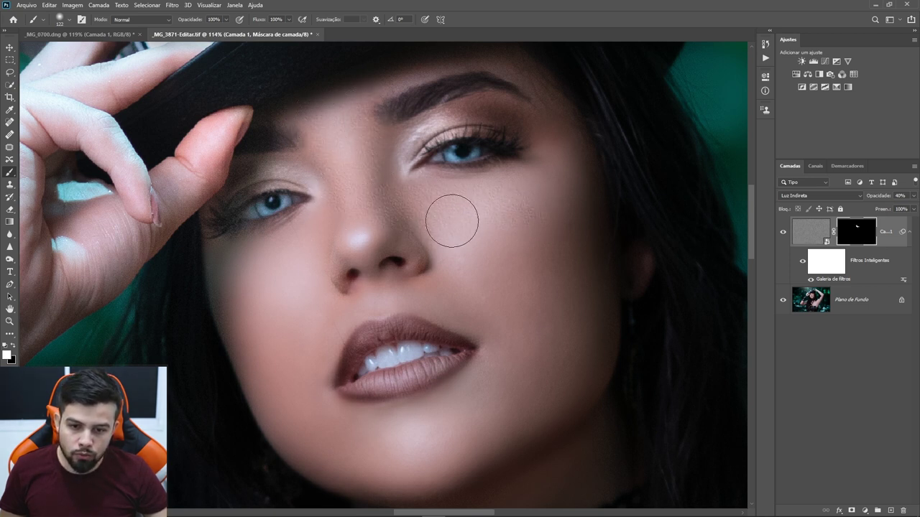
mouse_move(452, 220)
mouse_down()
mouse_move(499, 328)
mouse_move(390, 297)
mouse_move(349, 215)
mouse_move(273, 304)
mouse_move(322, 233)
mouse_move(287, 396)
mouse_move(266, 352)
mouse_move(411, 448)
mouse_move(398, 445)
mouse_move(515, 374)
mouse_move(502, 415)
mouse_move(594, 295)
mouse_move(338, 309)
mouse_up()
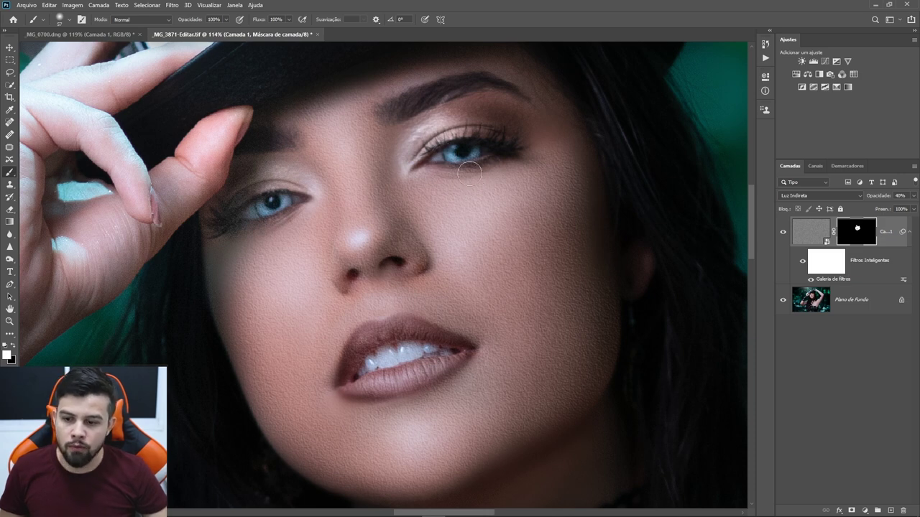
key(x)
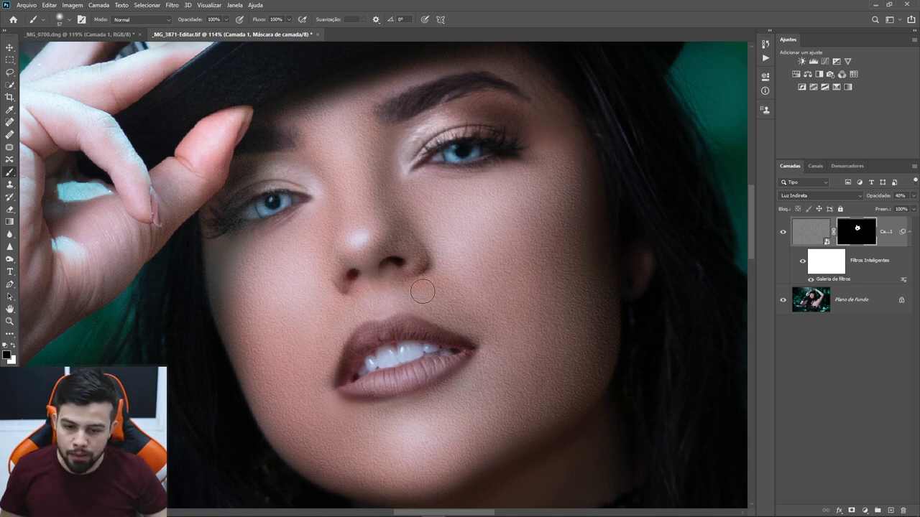
- Return to white, adjust the brush options, and set Camada 1's opacity to 29%
key(x)
right_click(309, 230)
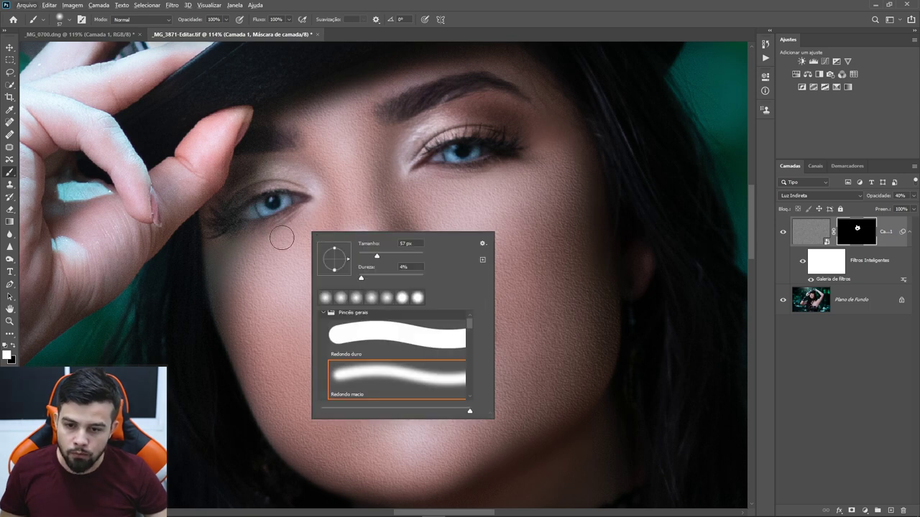
key(Return)
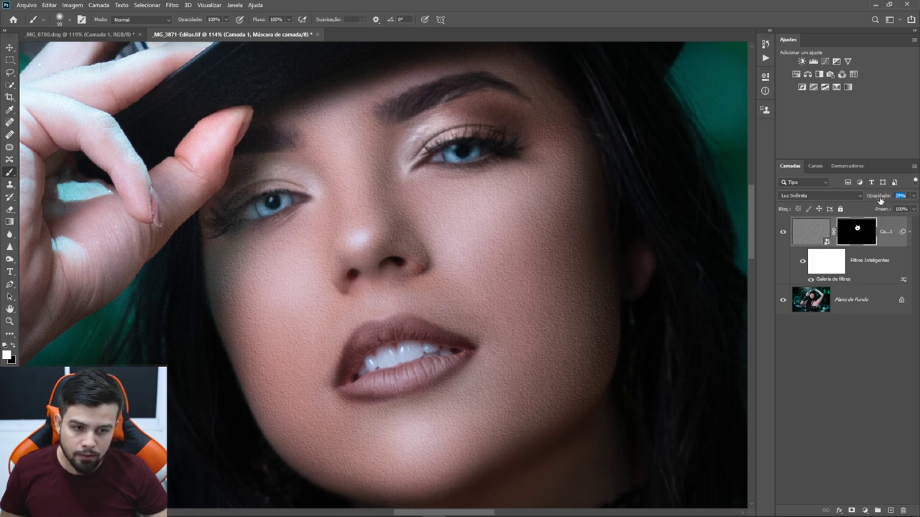
key(Return)
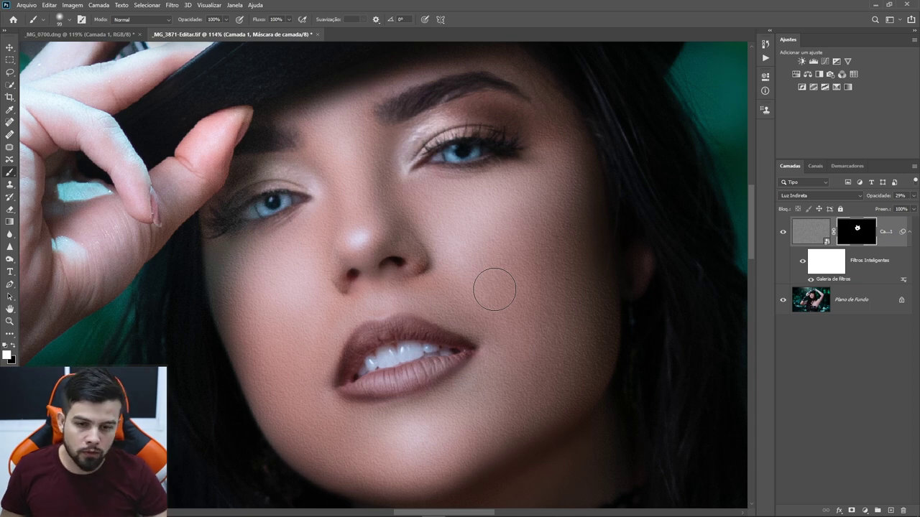
scroll(407, 271, up, 2)
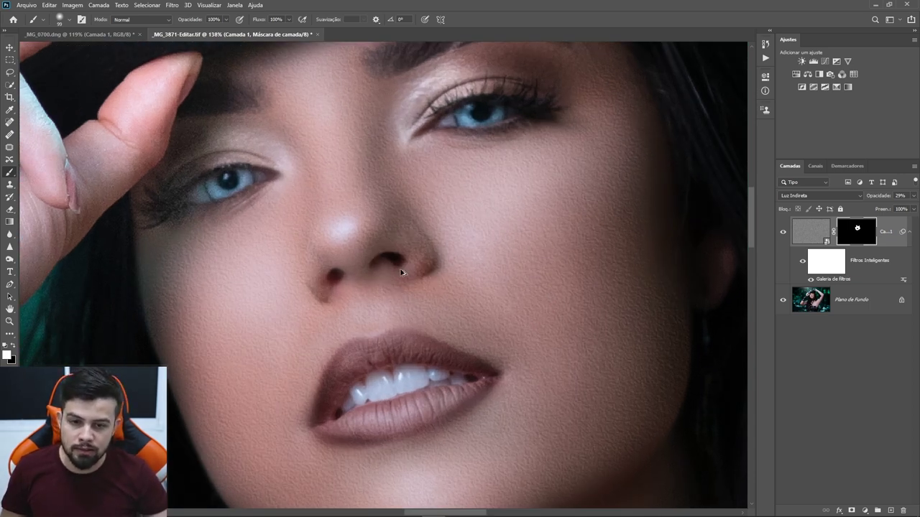
- Set Camada 1's opacity to 22%, toggling its visibility to compare before and after
scroll(405, 272, down, 3)
scroll(403, 275, up, 1)
scroll(451, 284, up, 1)
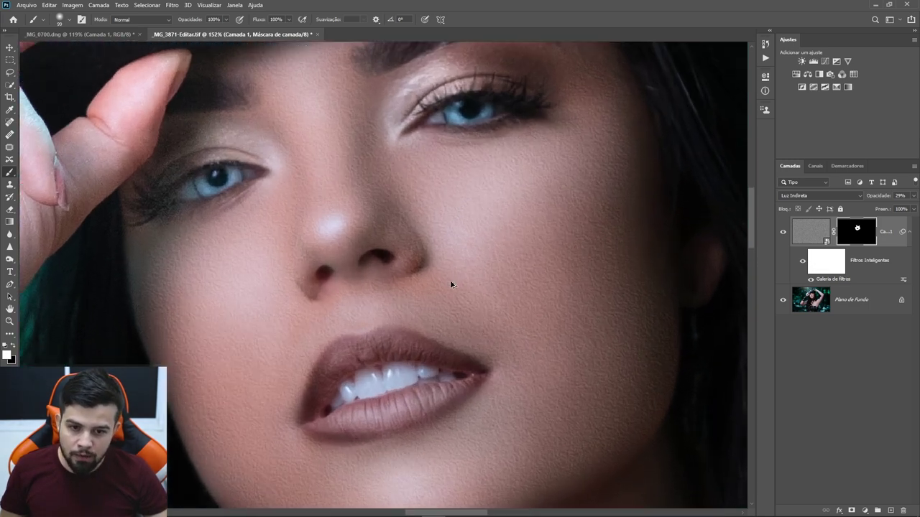
click(783, 234)
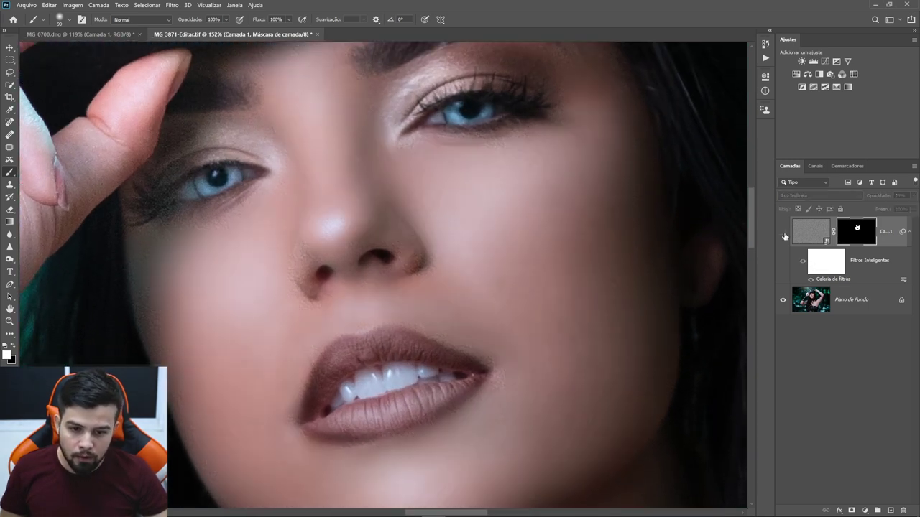
click(784, 235)
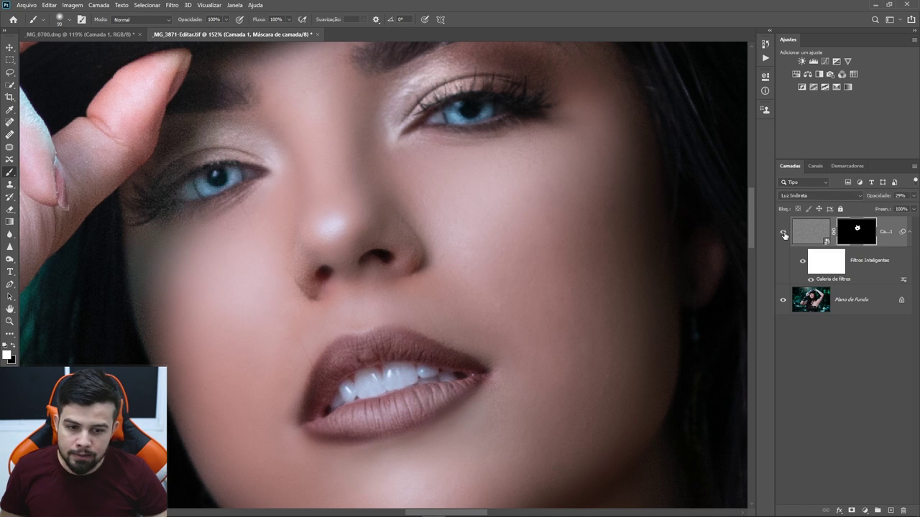
click(784, 235)
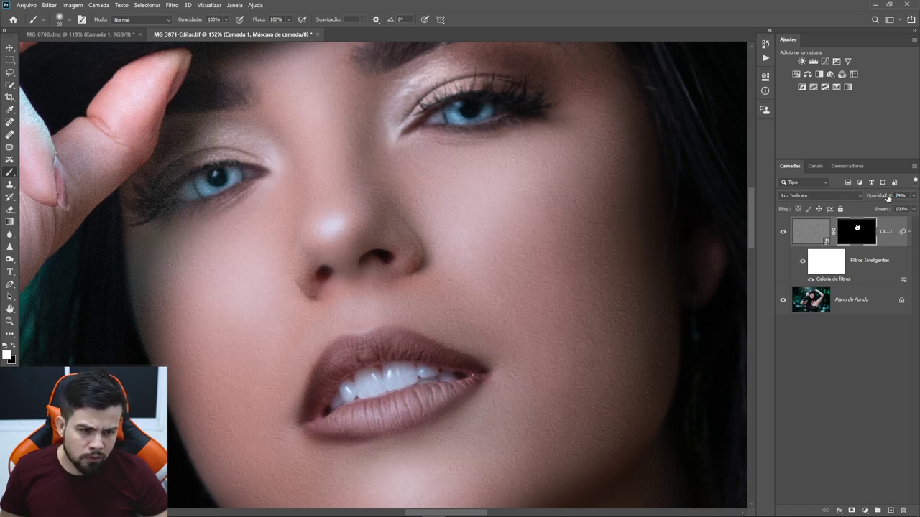
key(Return)
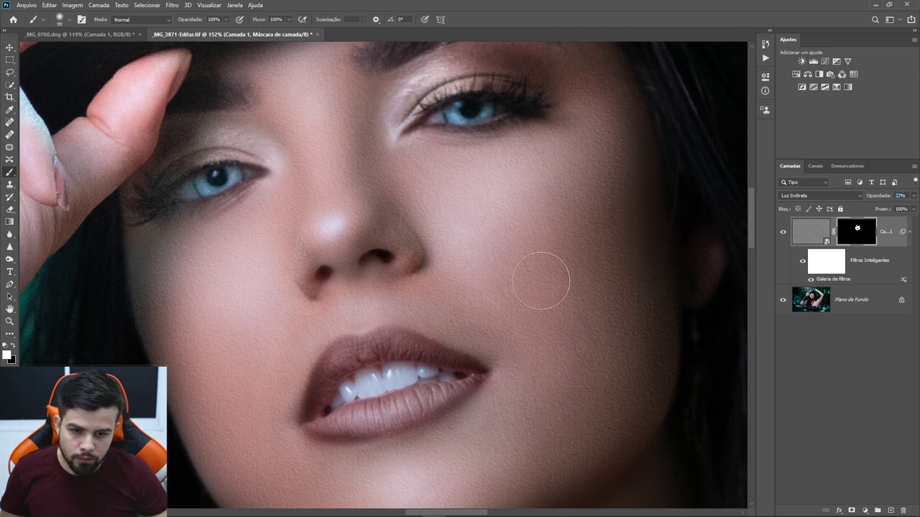
click(784, 233)
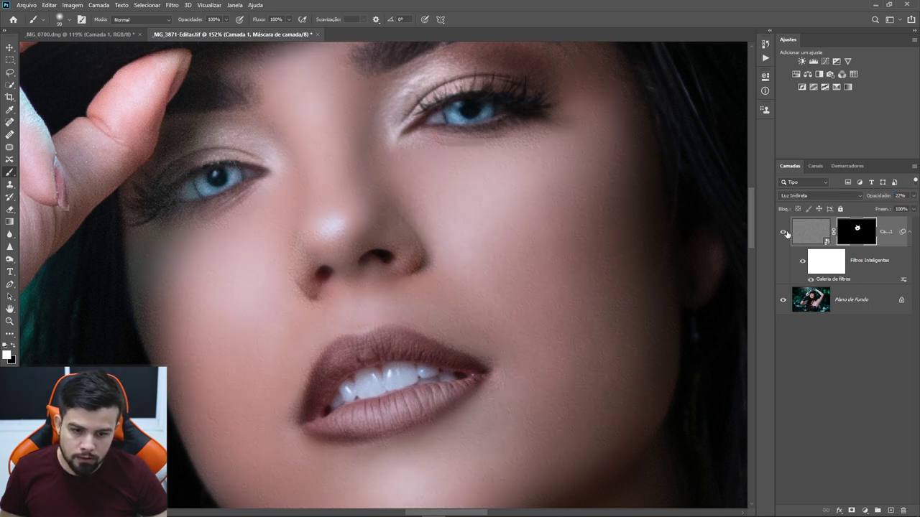
click(783, 233)
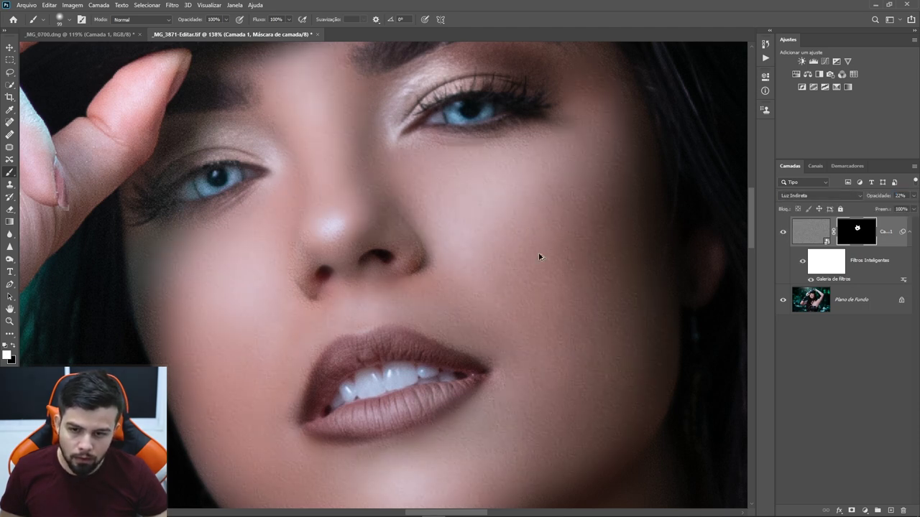
scroll(538, 254, down, 1)
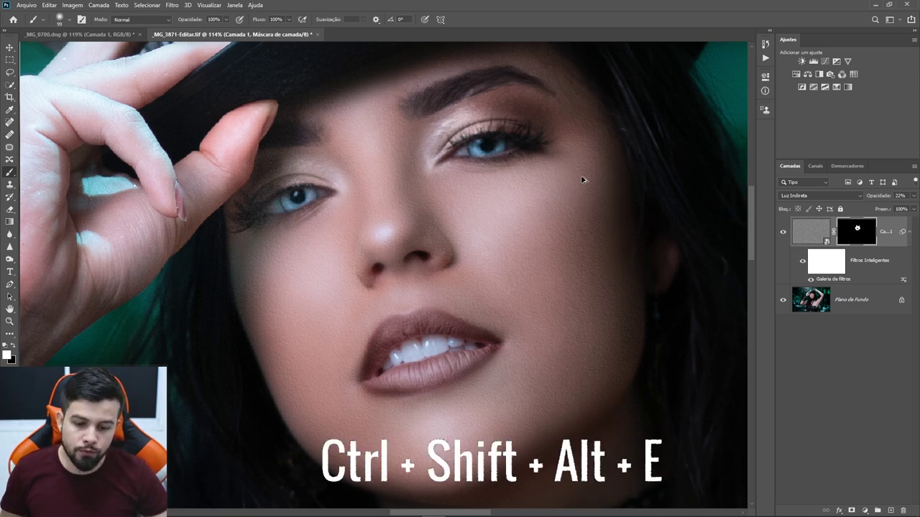
- Stamp all visible layers into a new top layer, Camada 2, and bring up the Other filters list
key(ctrl+shift+alt+e)
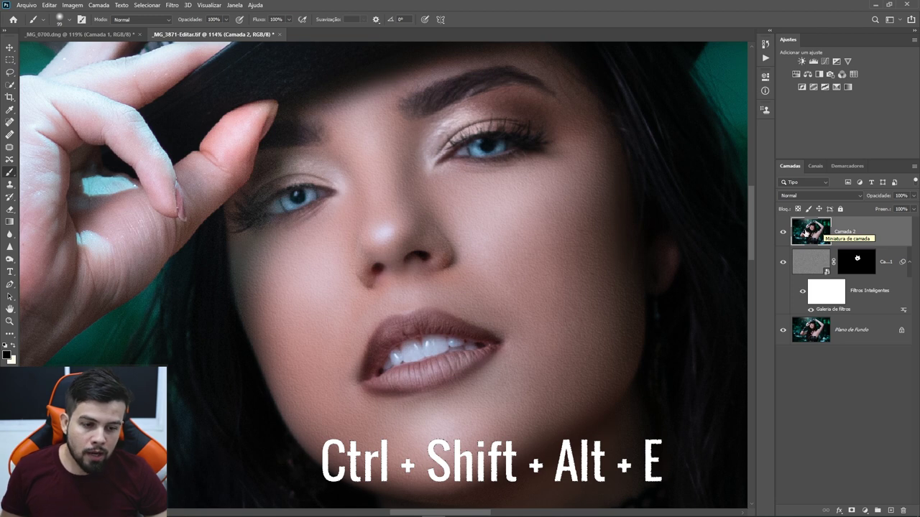
click(813, 331)
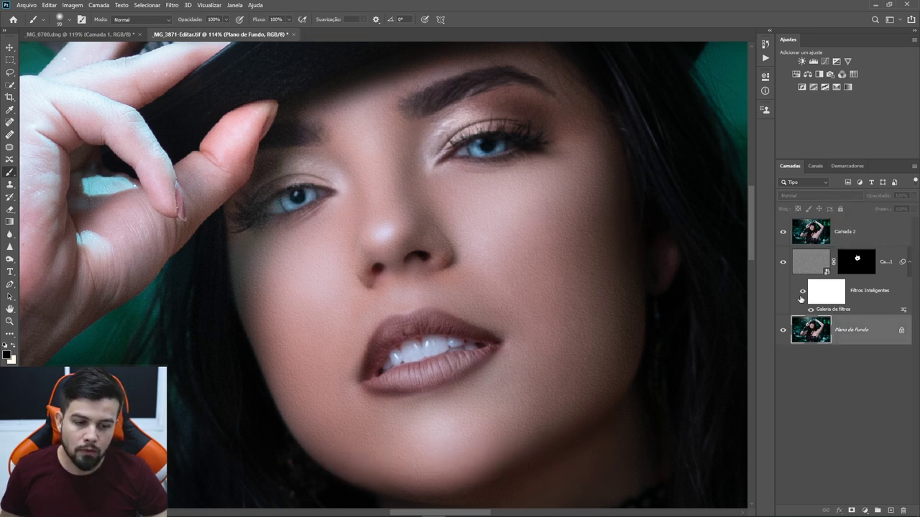
key(alt+period)
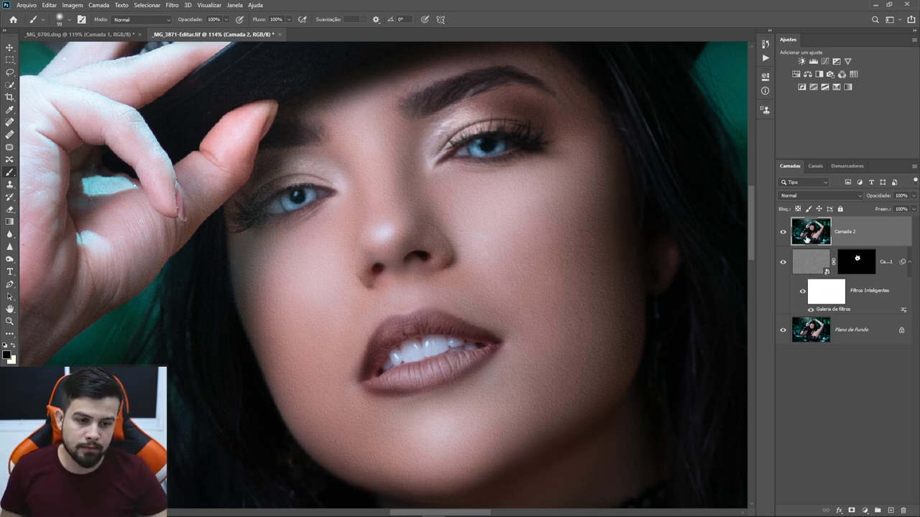
click(167, 6)
mouse_move(181, 194)
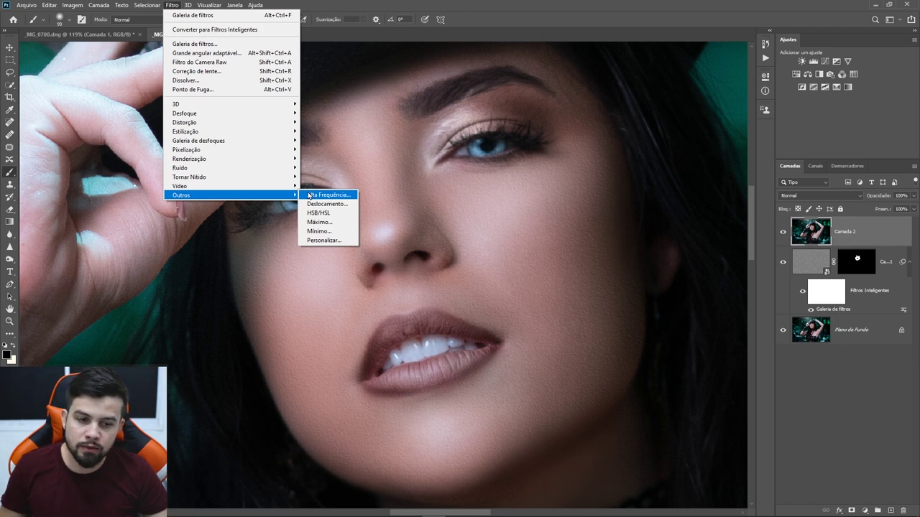
- Apply Alta Frequência at a 3,5-pixel radius to Camada 2, then desaturate it
click(313, 199)
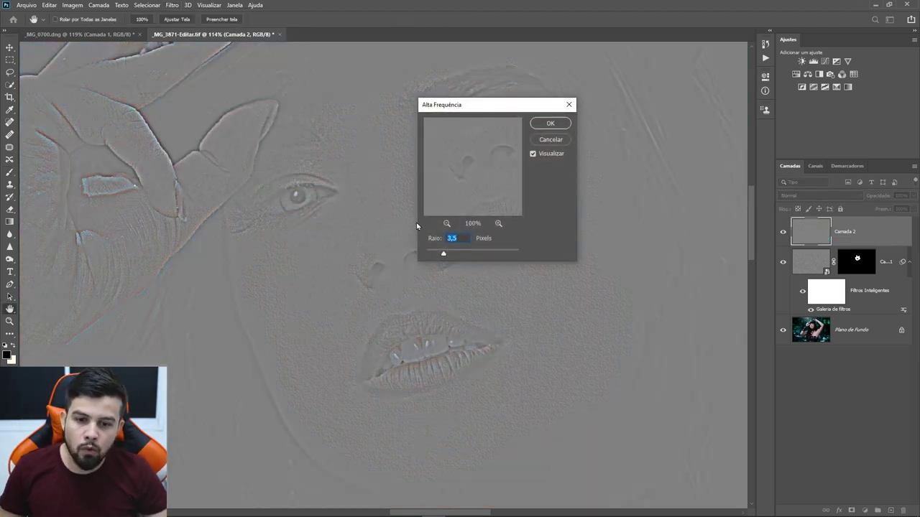
drag(445, 256, 452, 257)
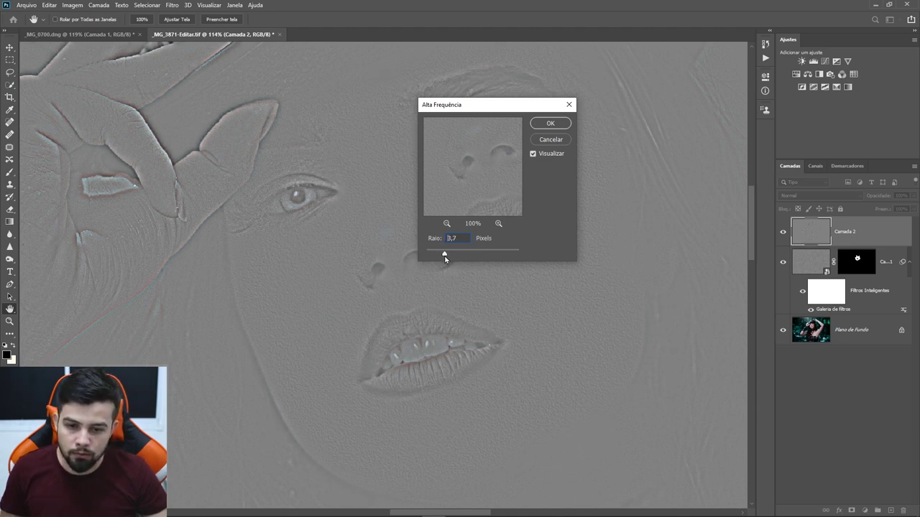
drag(445, 257, 444, 256)
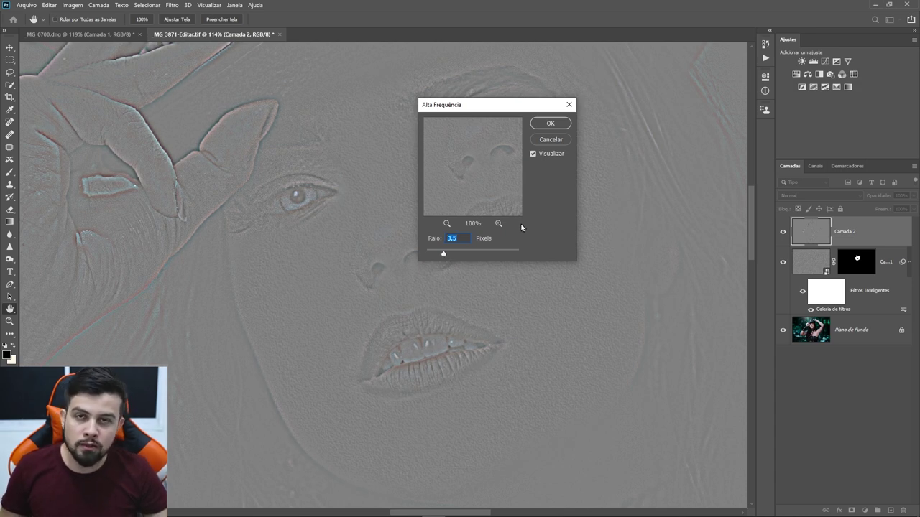
click(550, 124)
key(ctrl+shift+u)
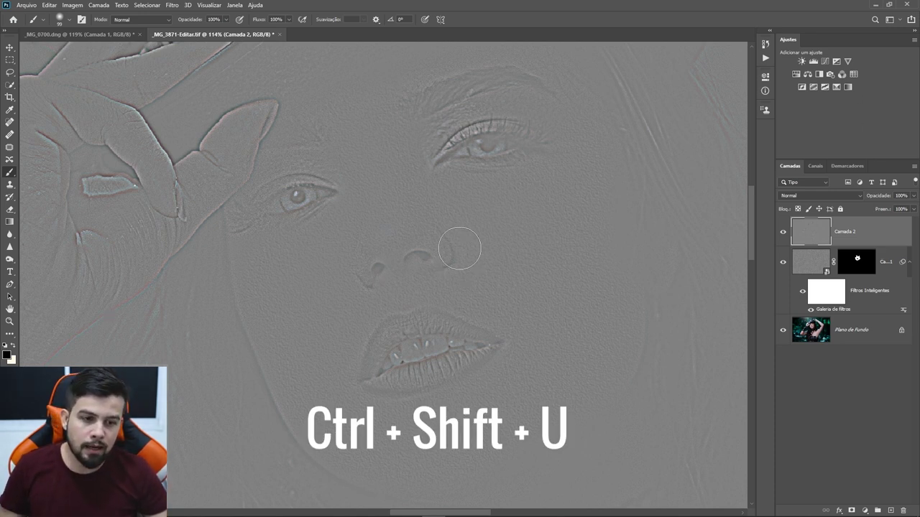
- Set Camada 2's blend mode to Luz Indireta and select Camada 1 alongside it
click(820, 195)
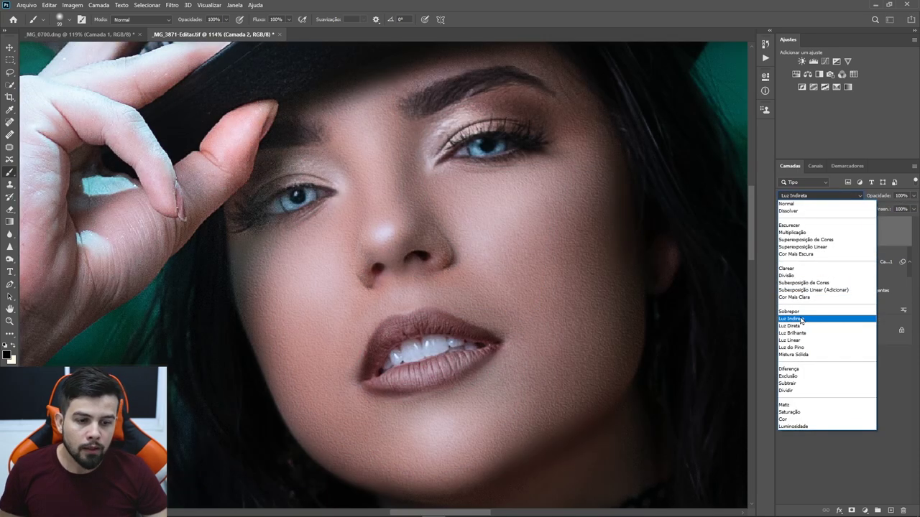
click(801, 320)
click(821, 195)
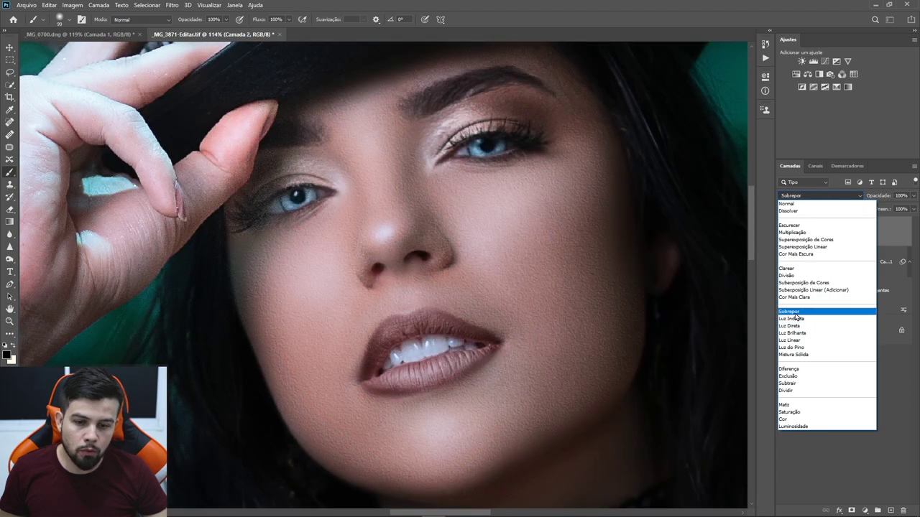
click(796, 314)
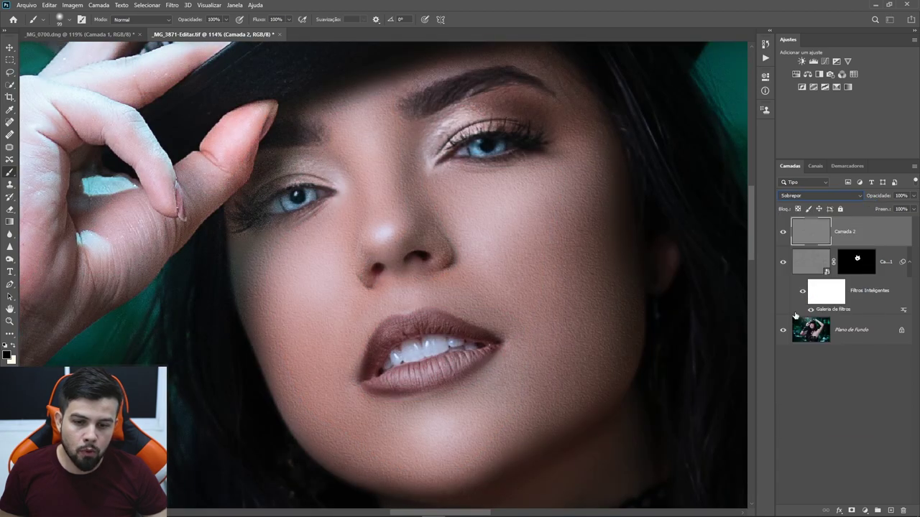
click(820, 196)
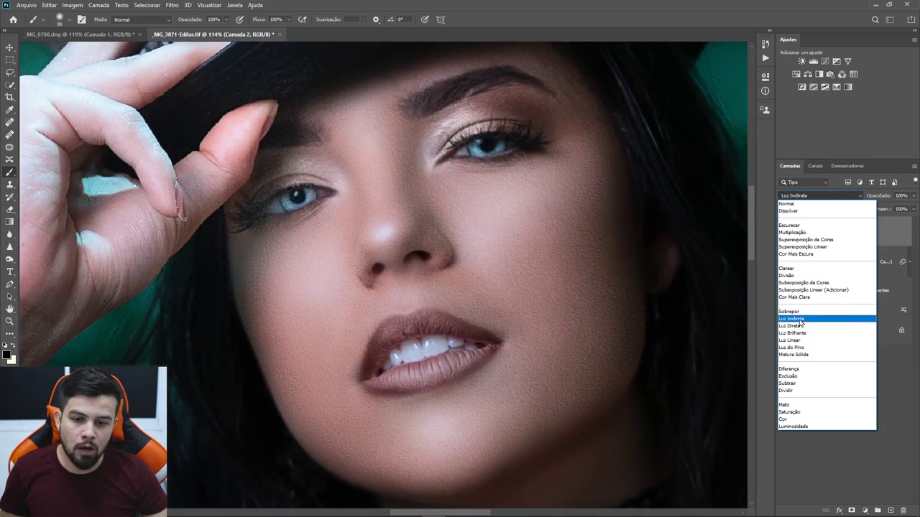
click(802, 321)
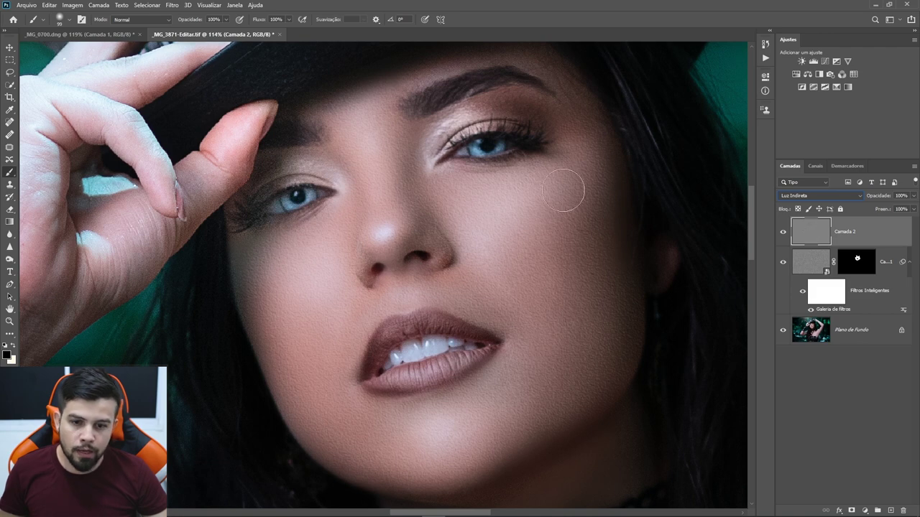
shift+click(808, 268)
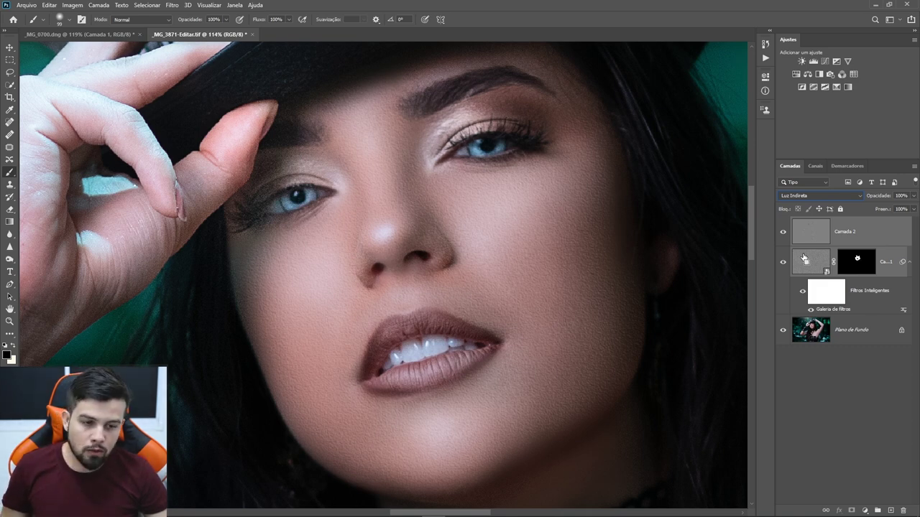
- Group Camada 1 and Camada 2 as 'Textura da pele' with 76% group opacity
key(ctrl+g)
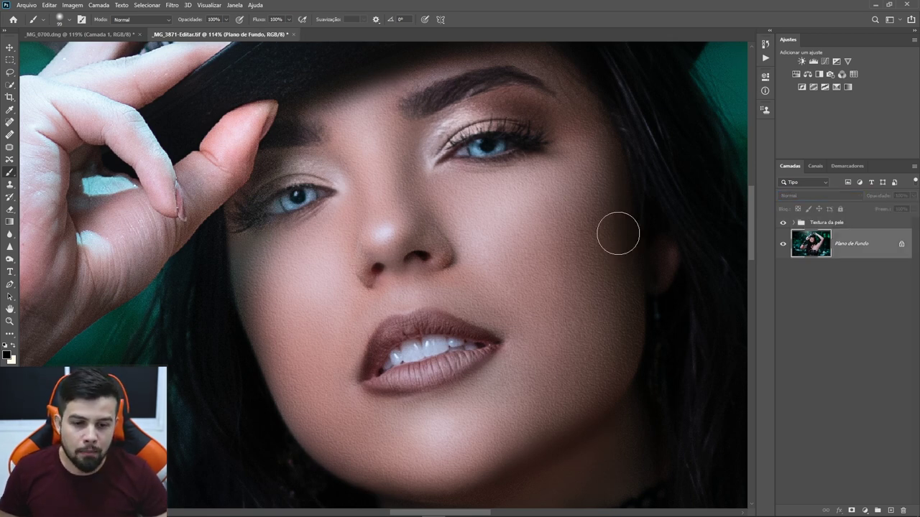
click(826, 222)
scroll(478, 251, up, 1)
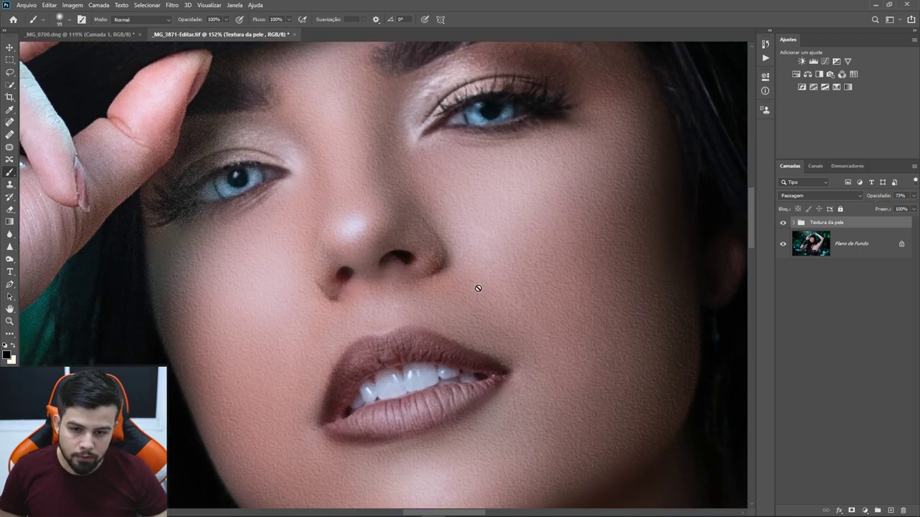
scroll(478, 288, down, 2)
scroll(491, 292, up, 1)
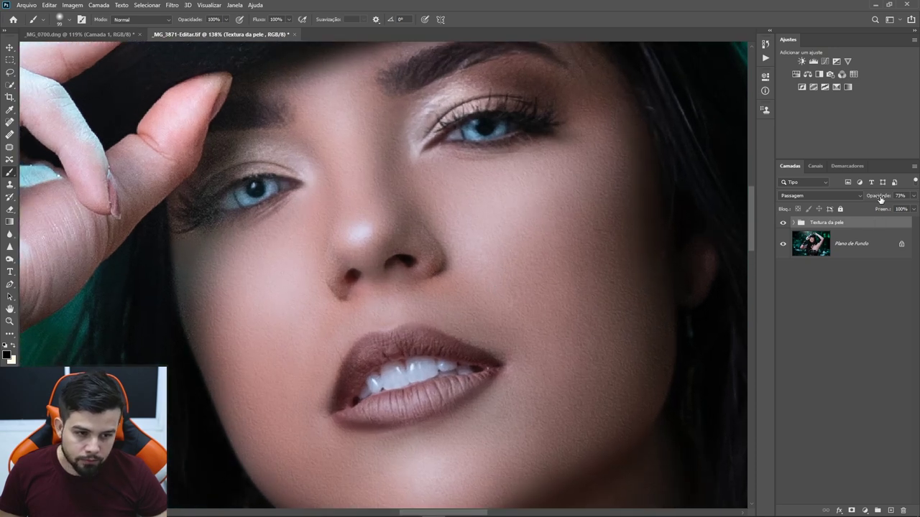
- Toggle the Textura da pele group on and off to compare, and set its opacity to 80%
click(782, 224)
click(782, 224)
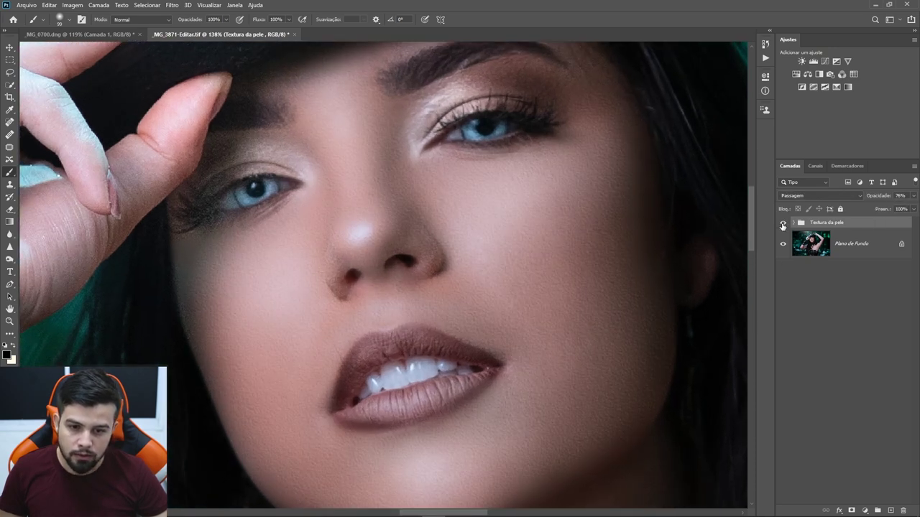
click(782, 224)
click(782, 225)
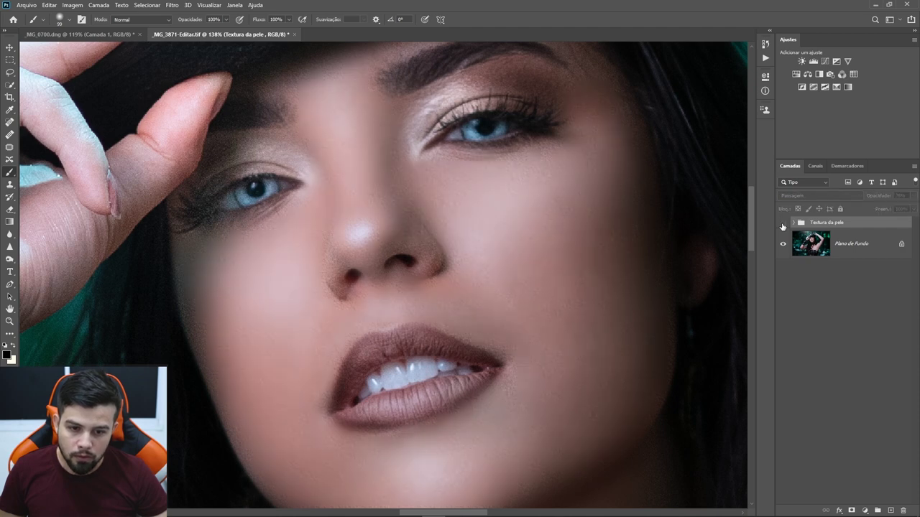
alt+scroll(557, 249, down, 2)
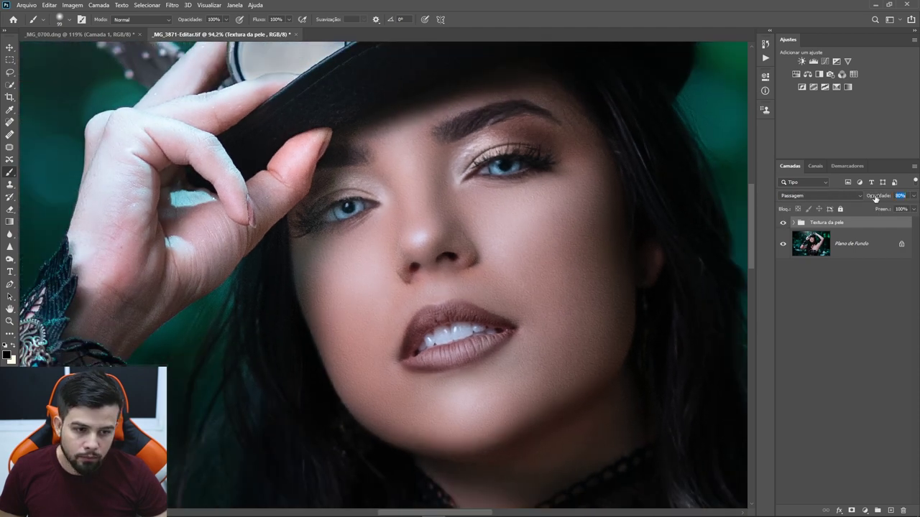
alt+scroll(548, 242, up, 2)
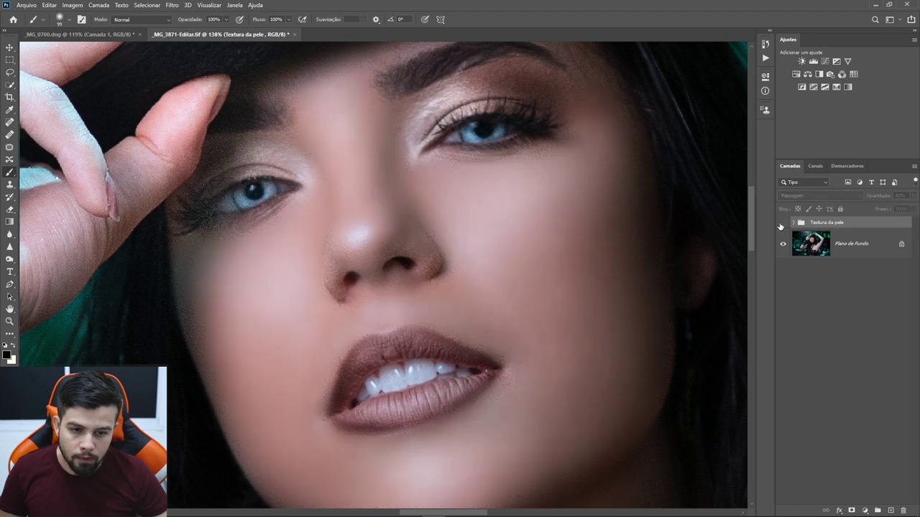